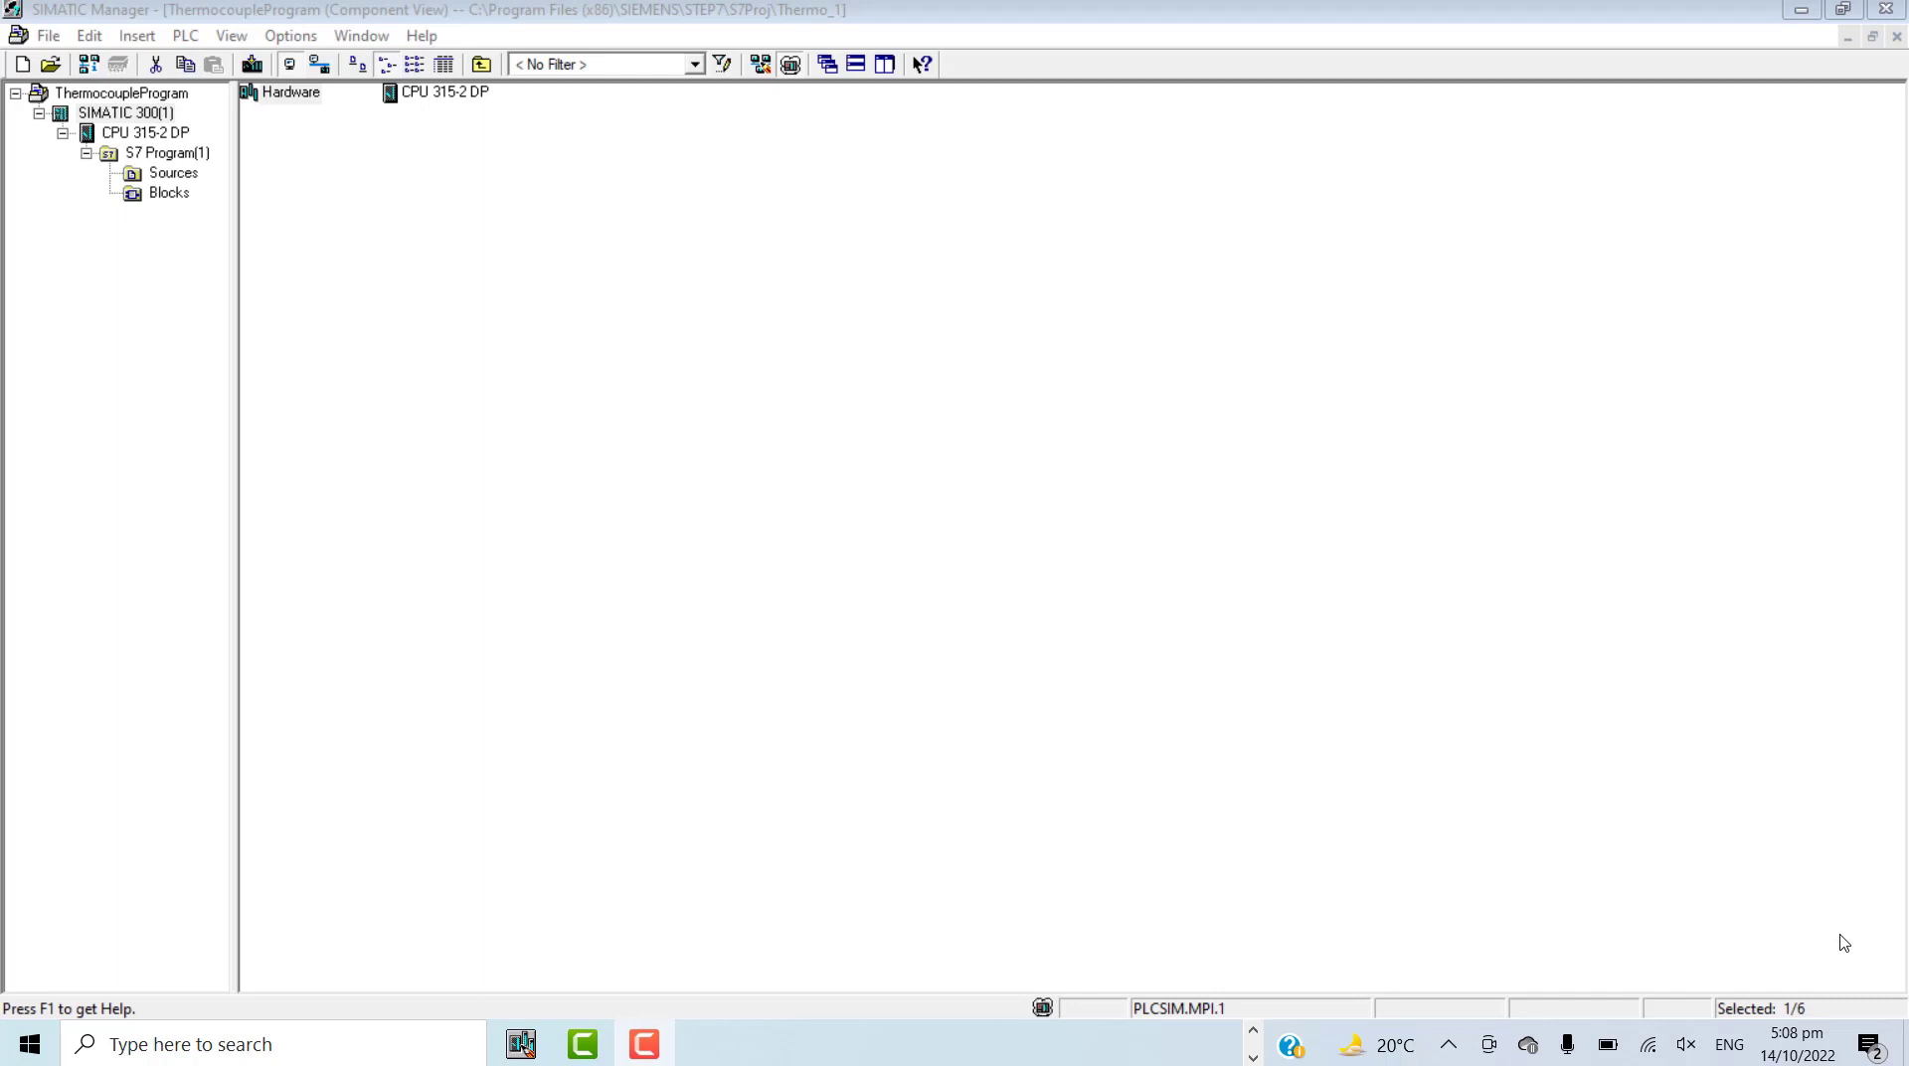
- Select the SIMATIC 300(1) station in the ThermocoupleProgram project
{"action": "left_click", "coordinate": [1227, 20]}
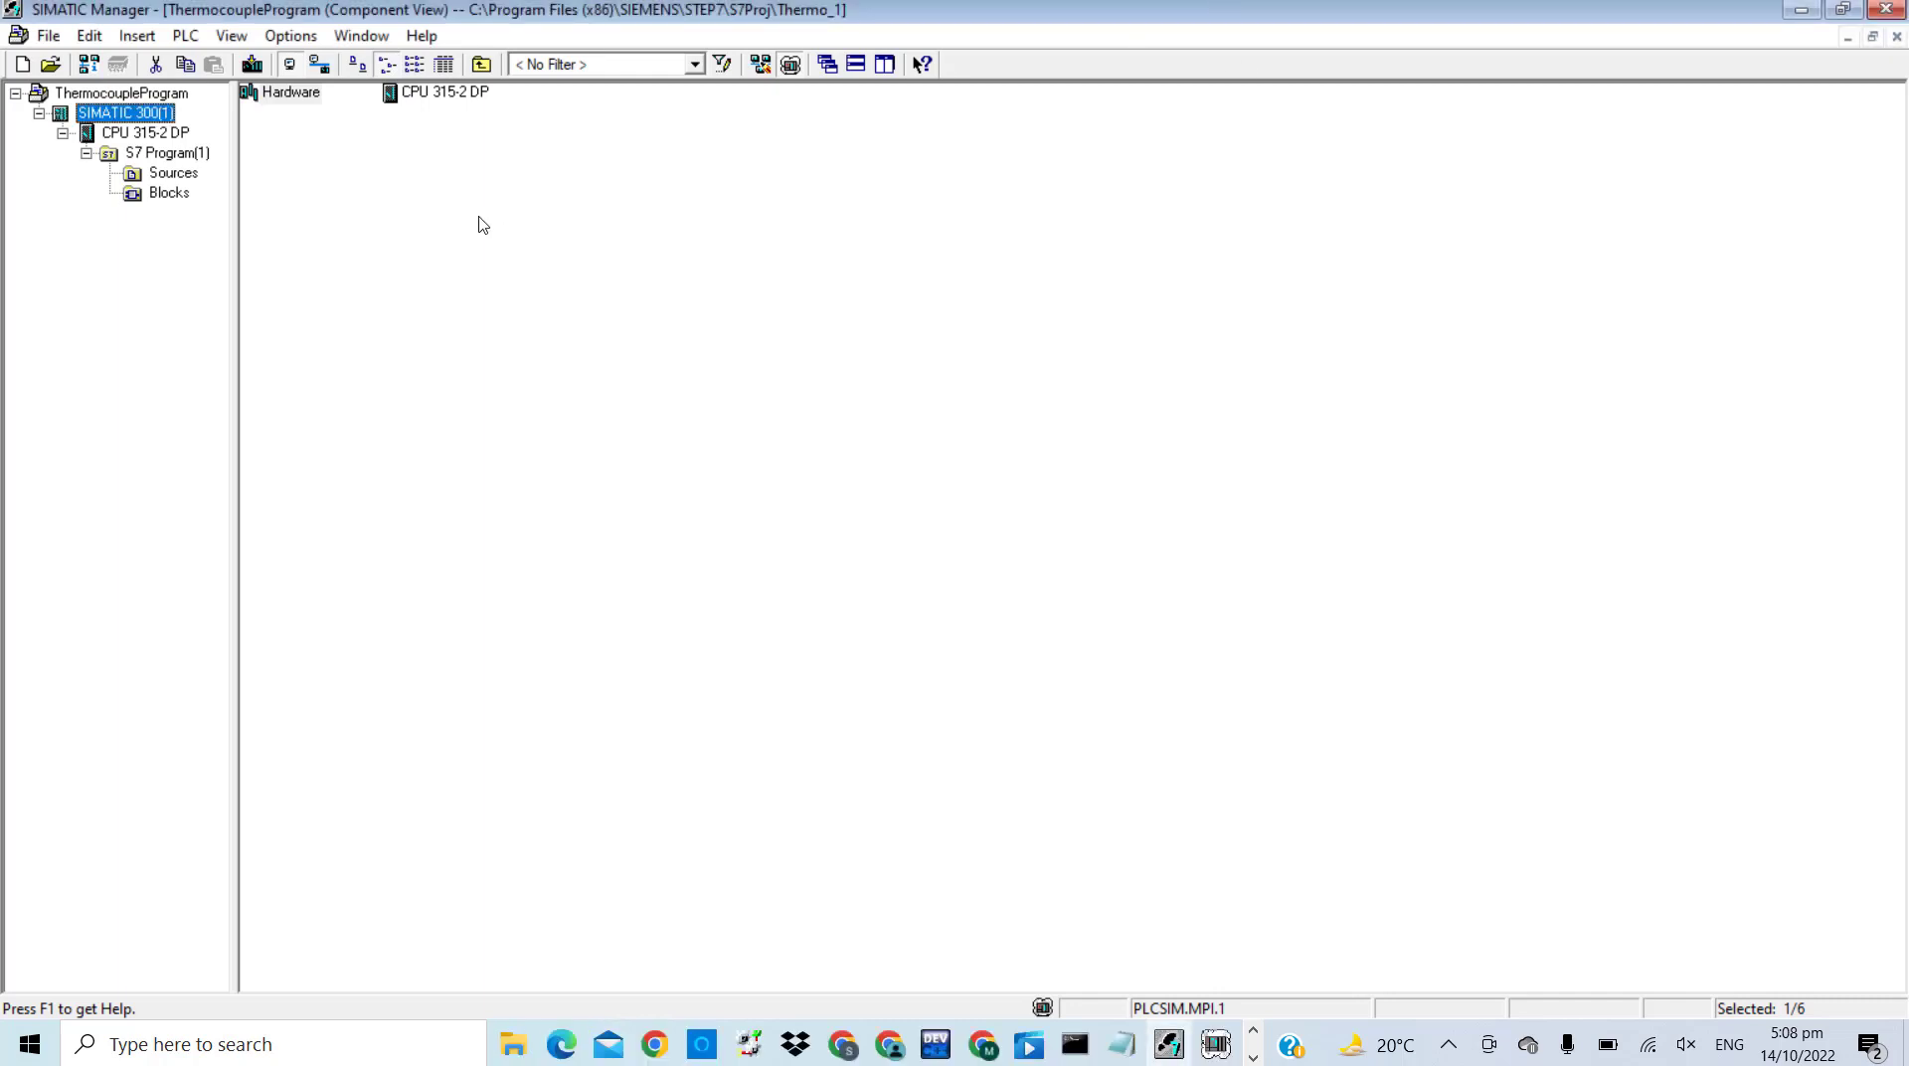
- Open the SIMATIC 300(1) hardware configuration and go online to show live rack diagnostics
{"action": "double_click", "coordinate": [278, 94]}
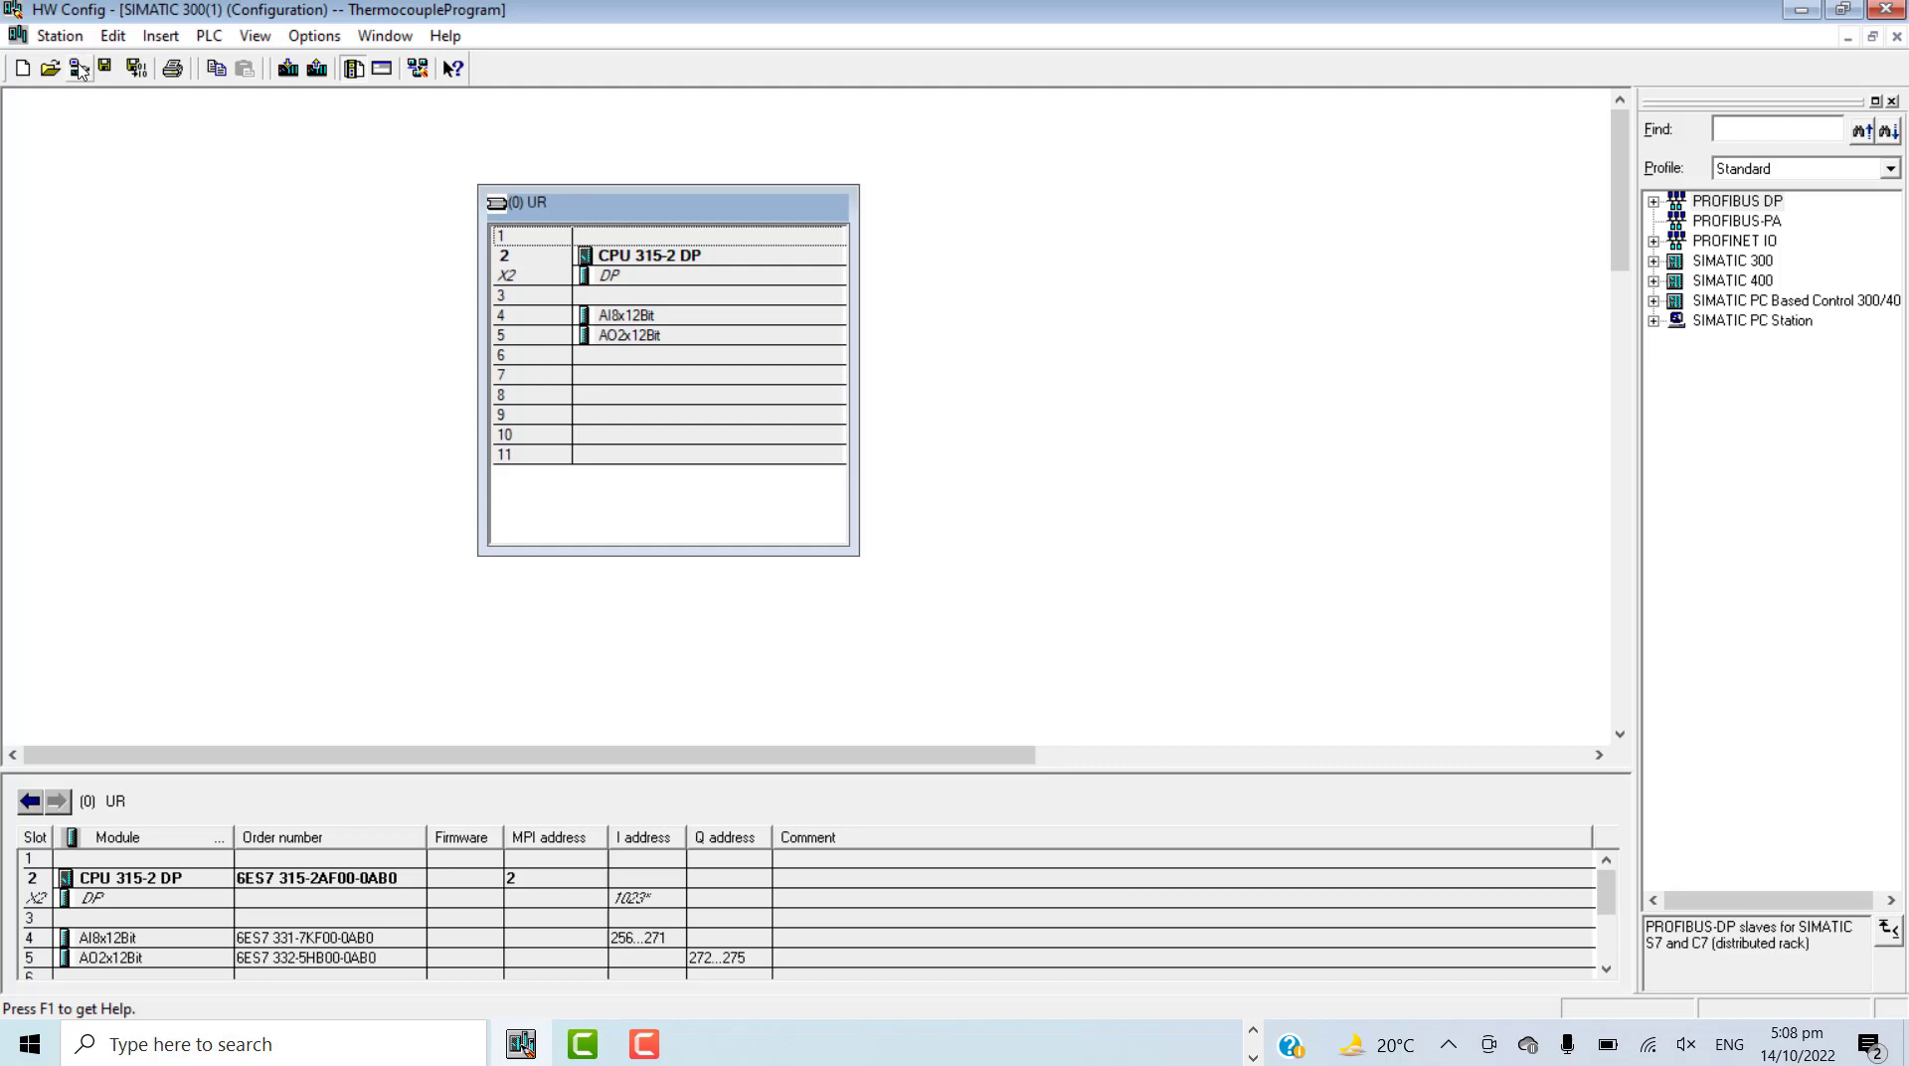
{"action": "left_click", "coordinate": [79, 68]}
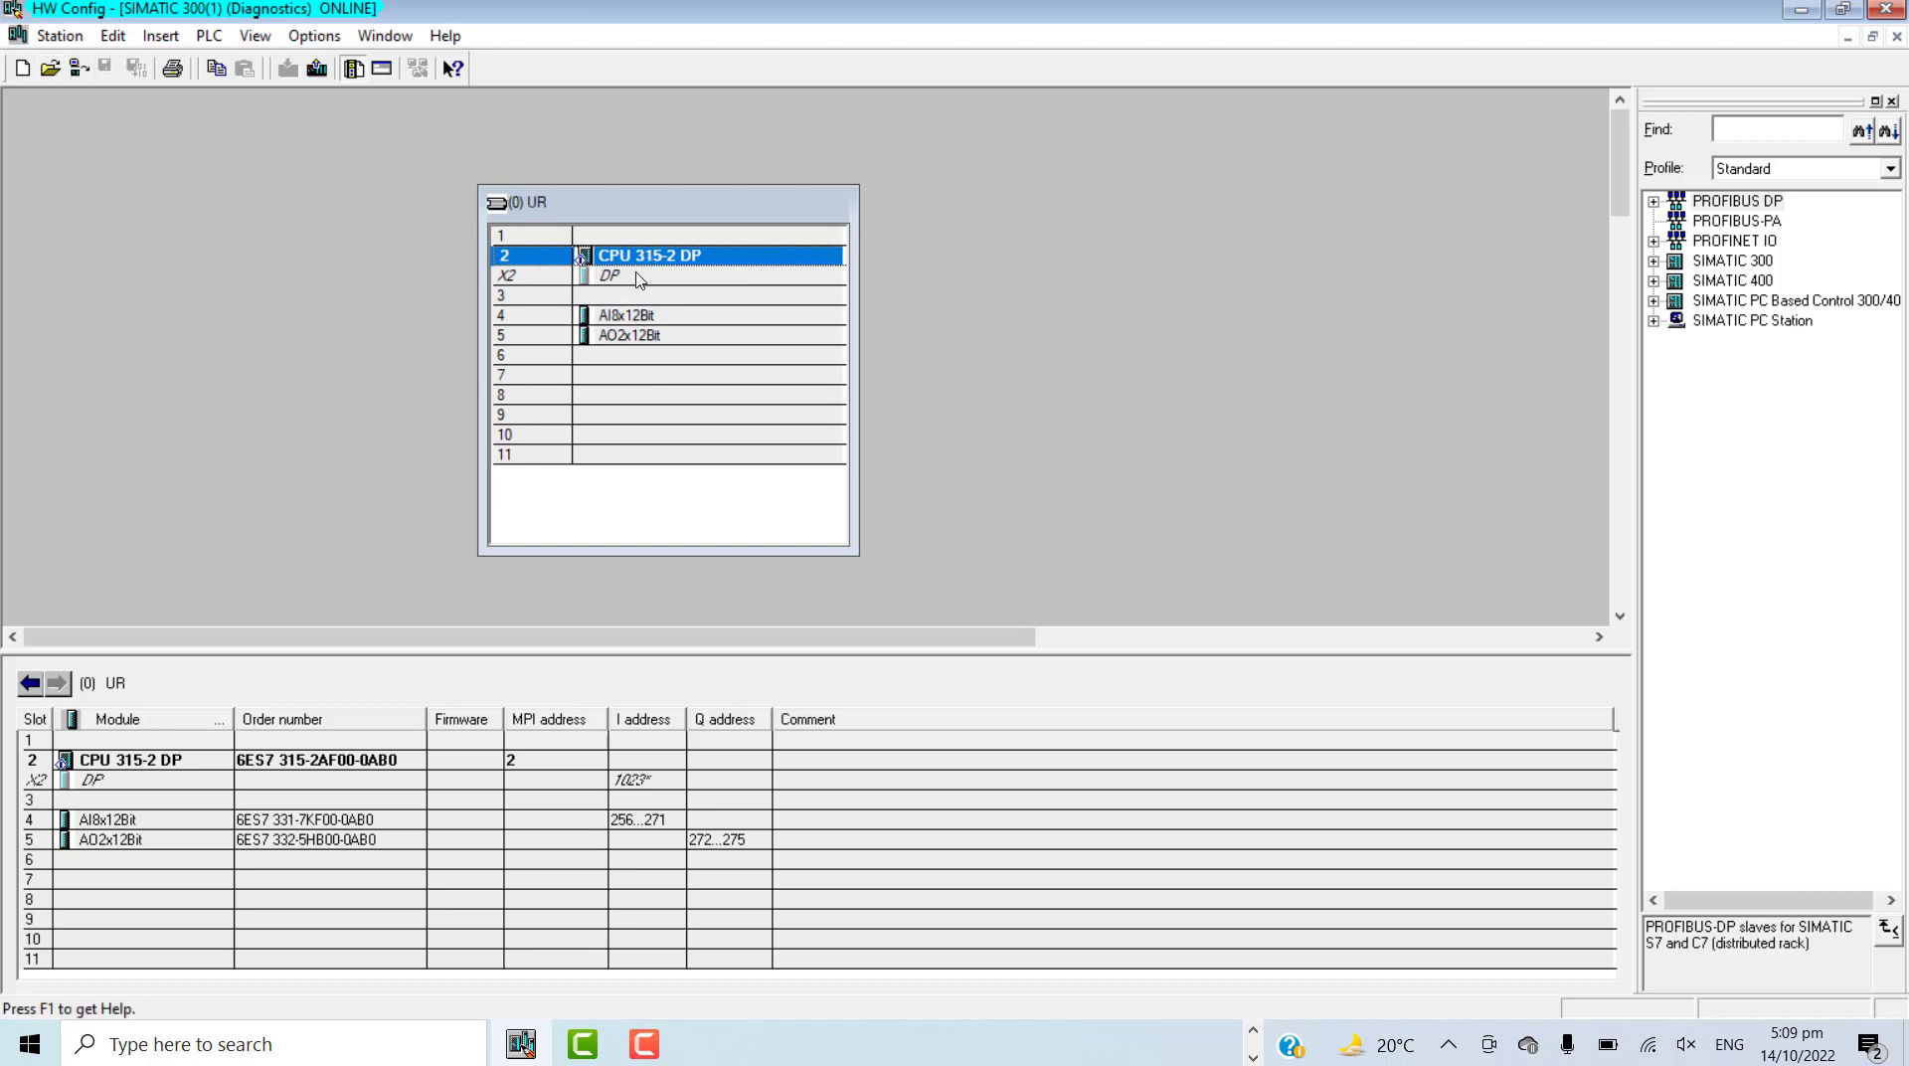
- Inspect the CPU 315-2 DP warm restart and STARTUP-to-RUN buffer events, then begin Save As
{"action": "right_click", "coordinate": [652, 256]}
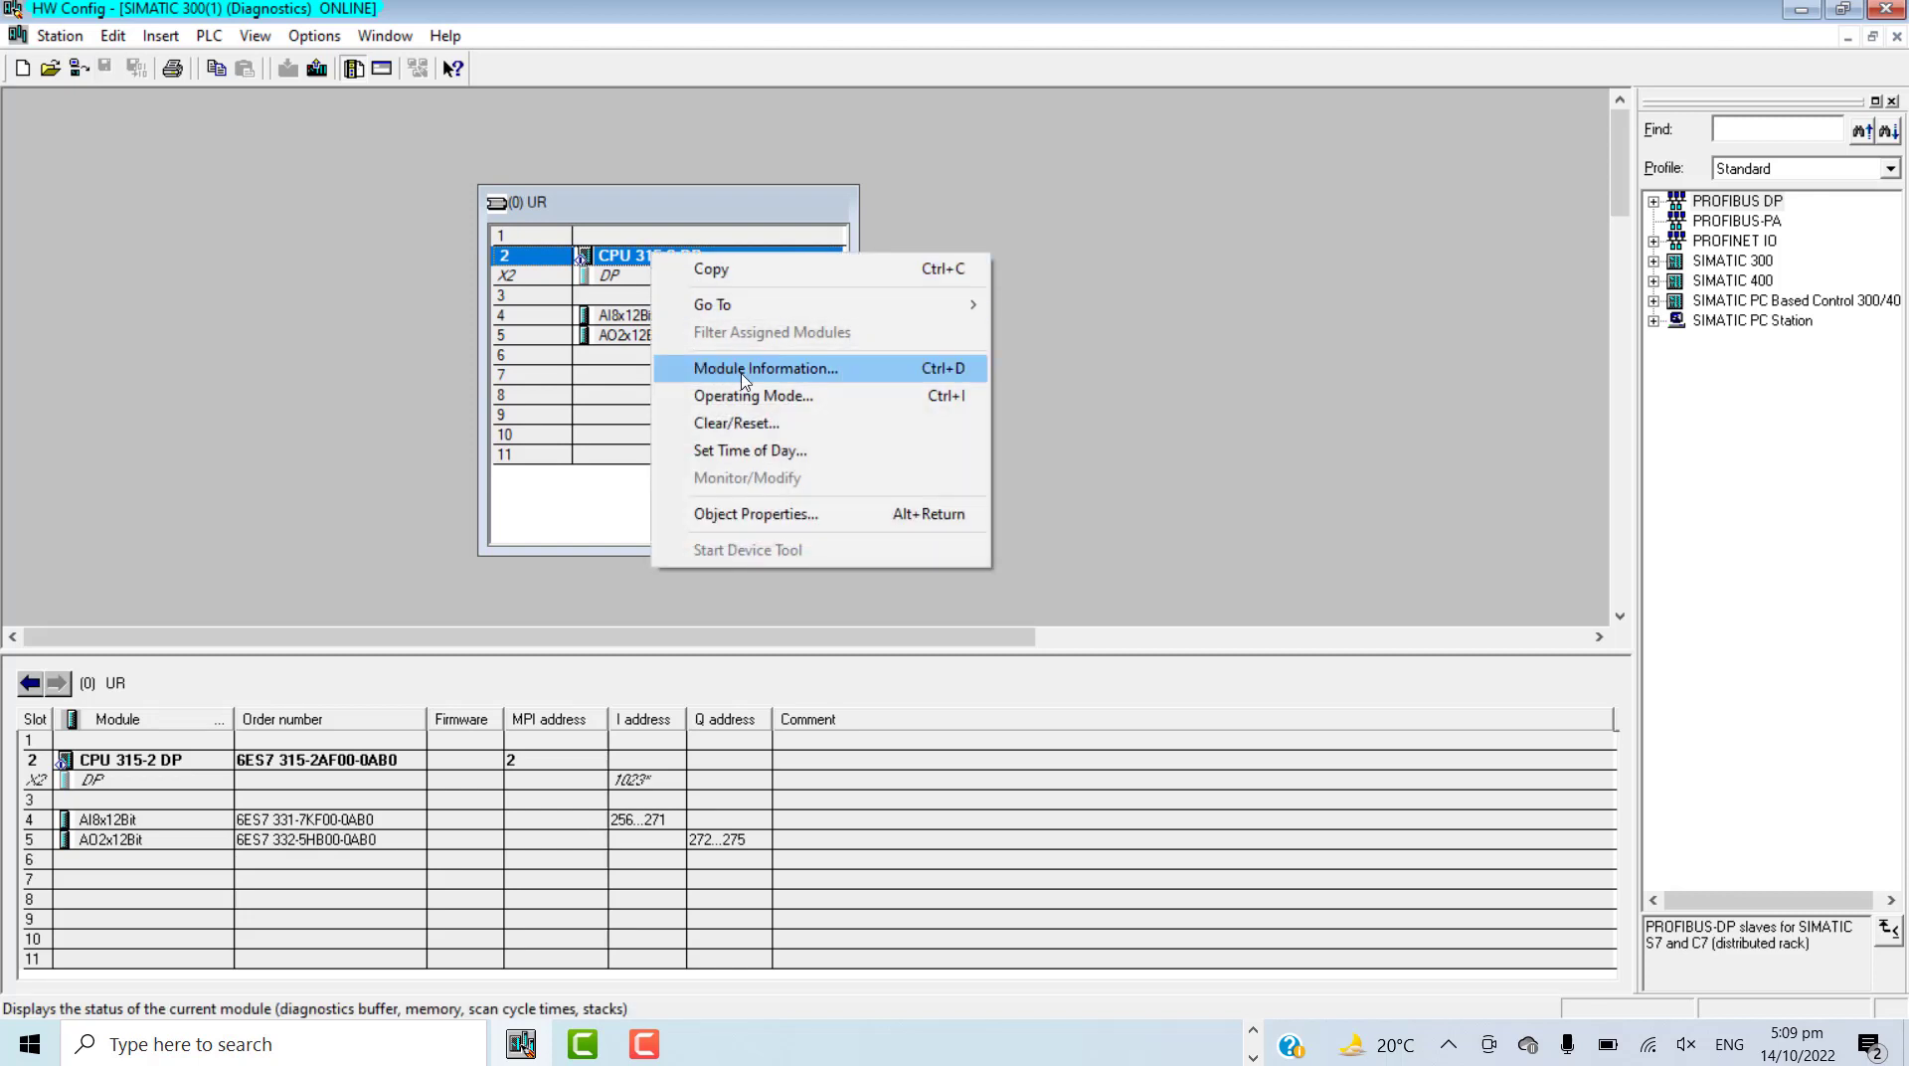
{"action": "left_click", "coordinate": [741, 372]}
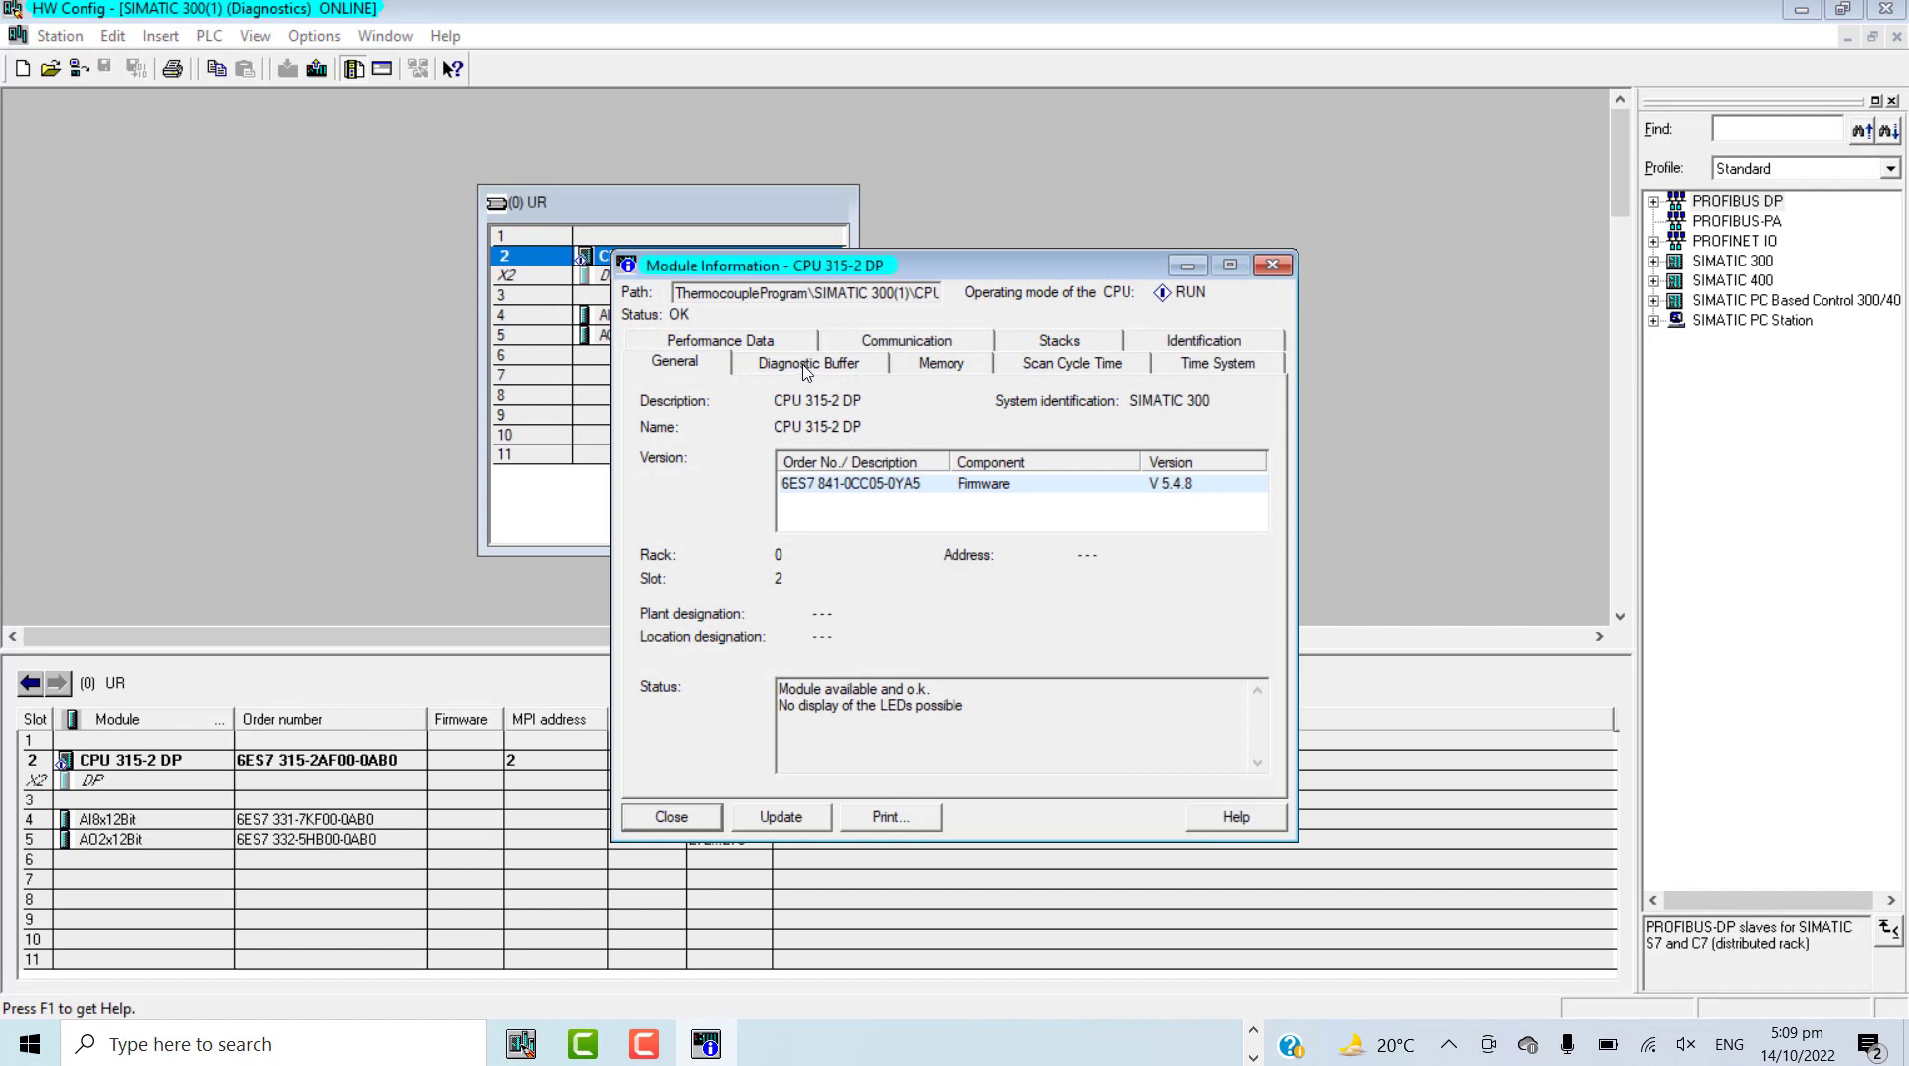
{"action": "left_click", "coordinate": [807, 363]}
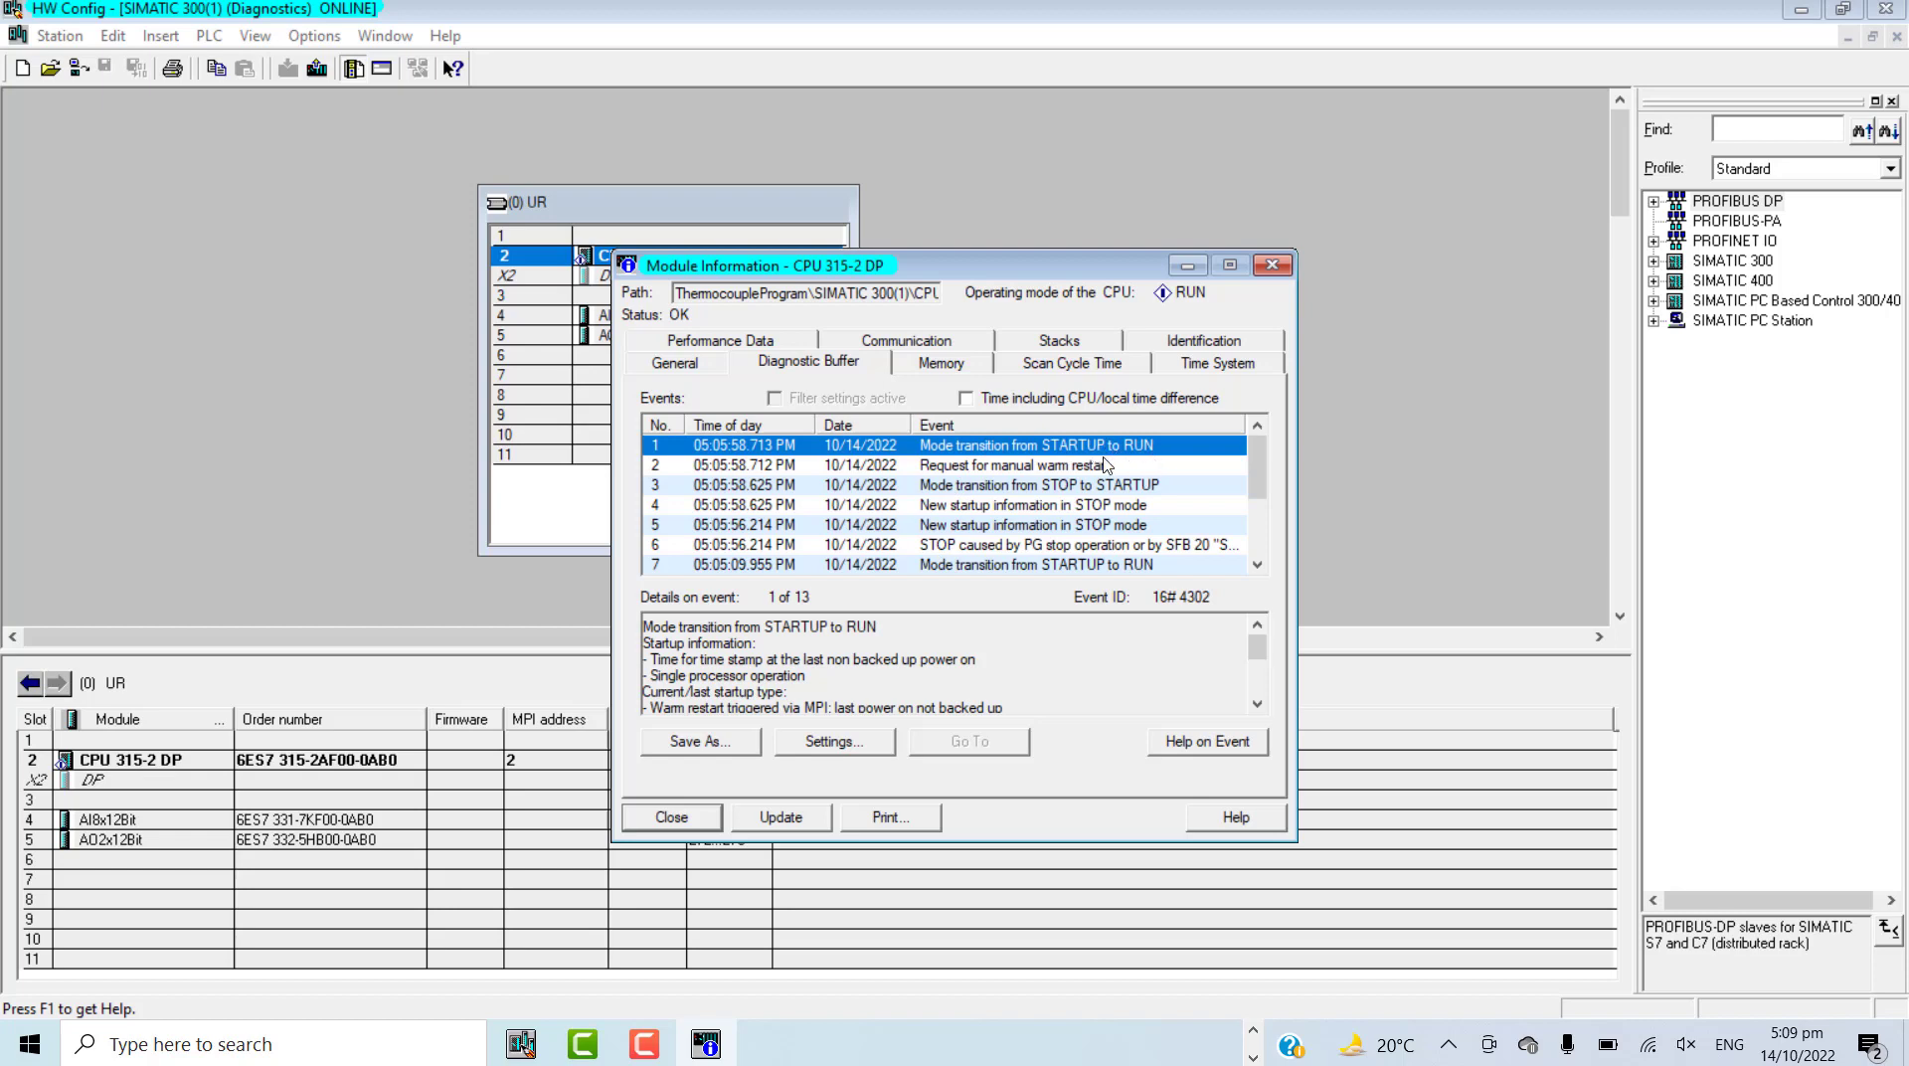
{"action": "left_click", "coordinate": [978, 465]}
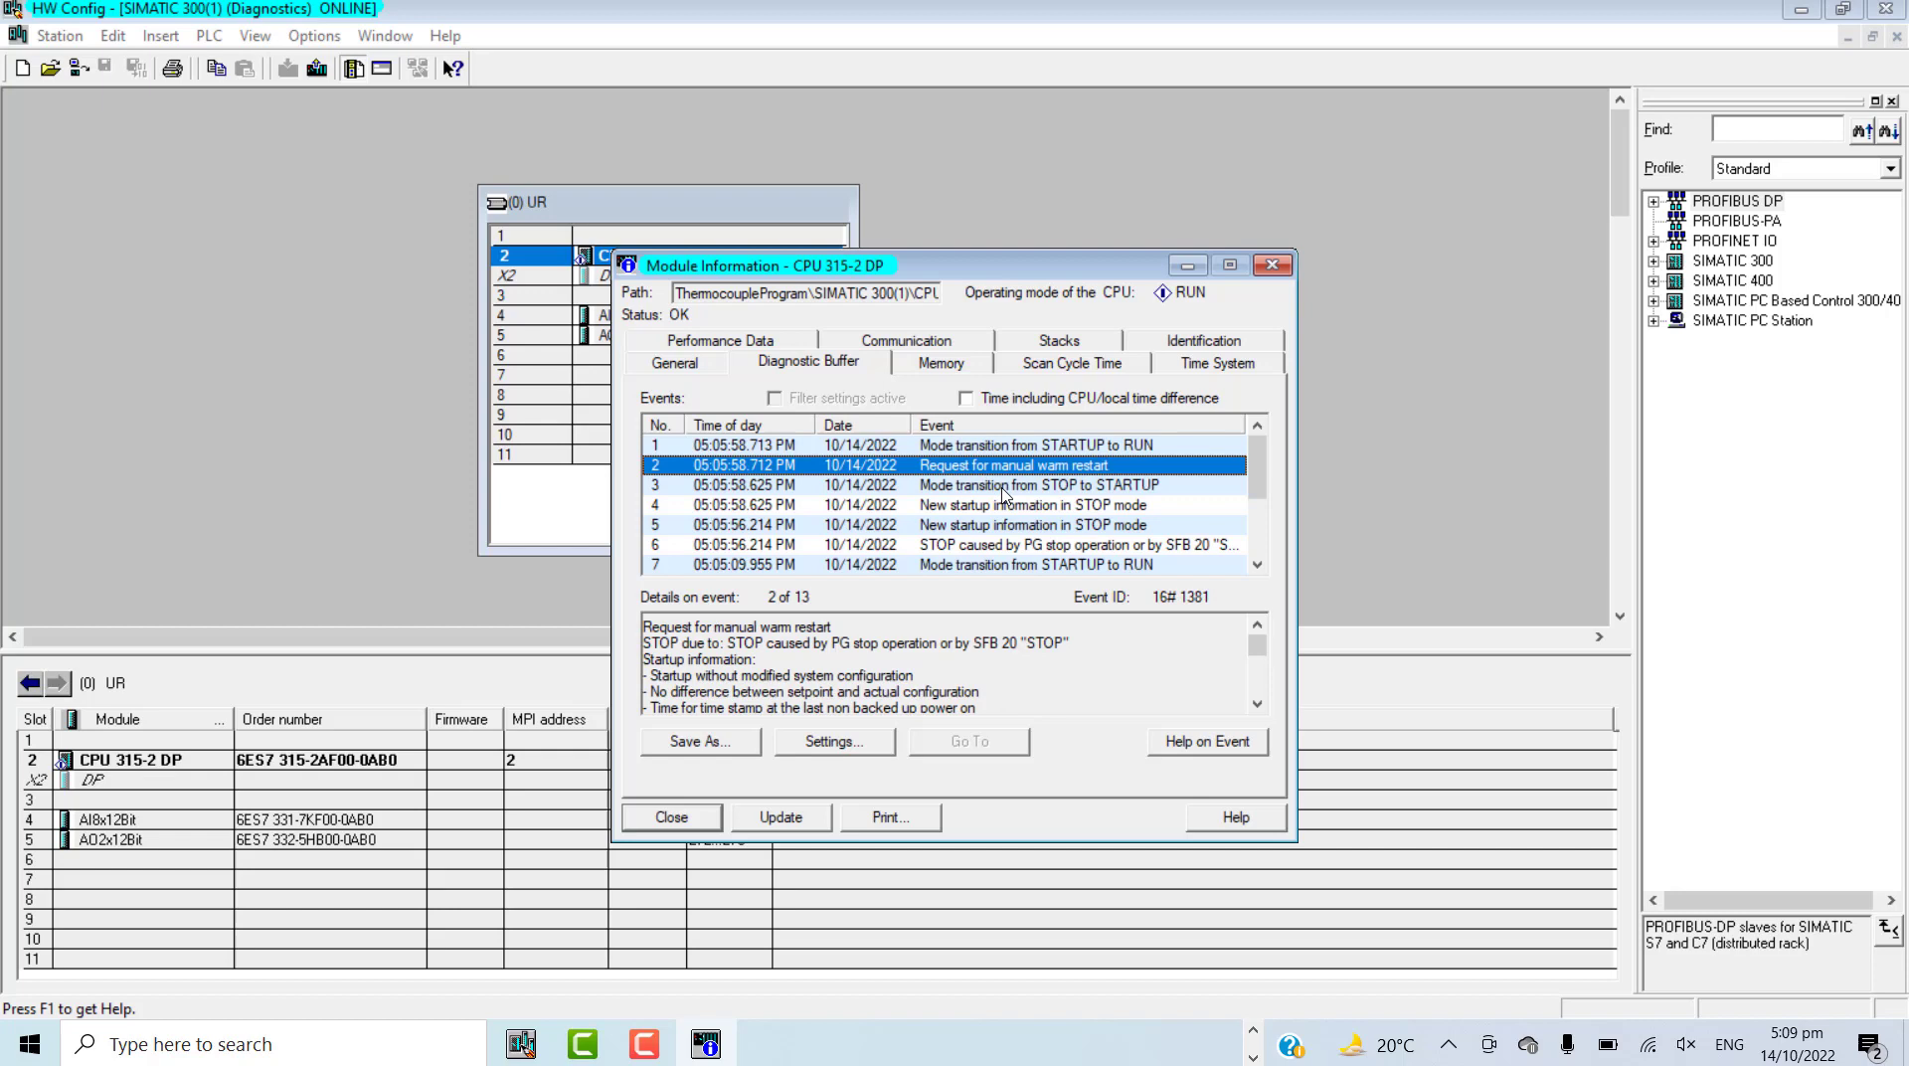
{"action": "left_click", "coordinate": [1005, 450]}
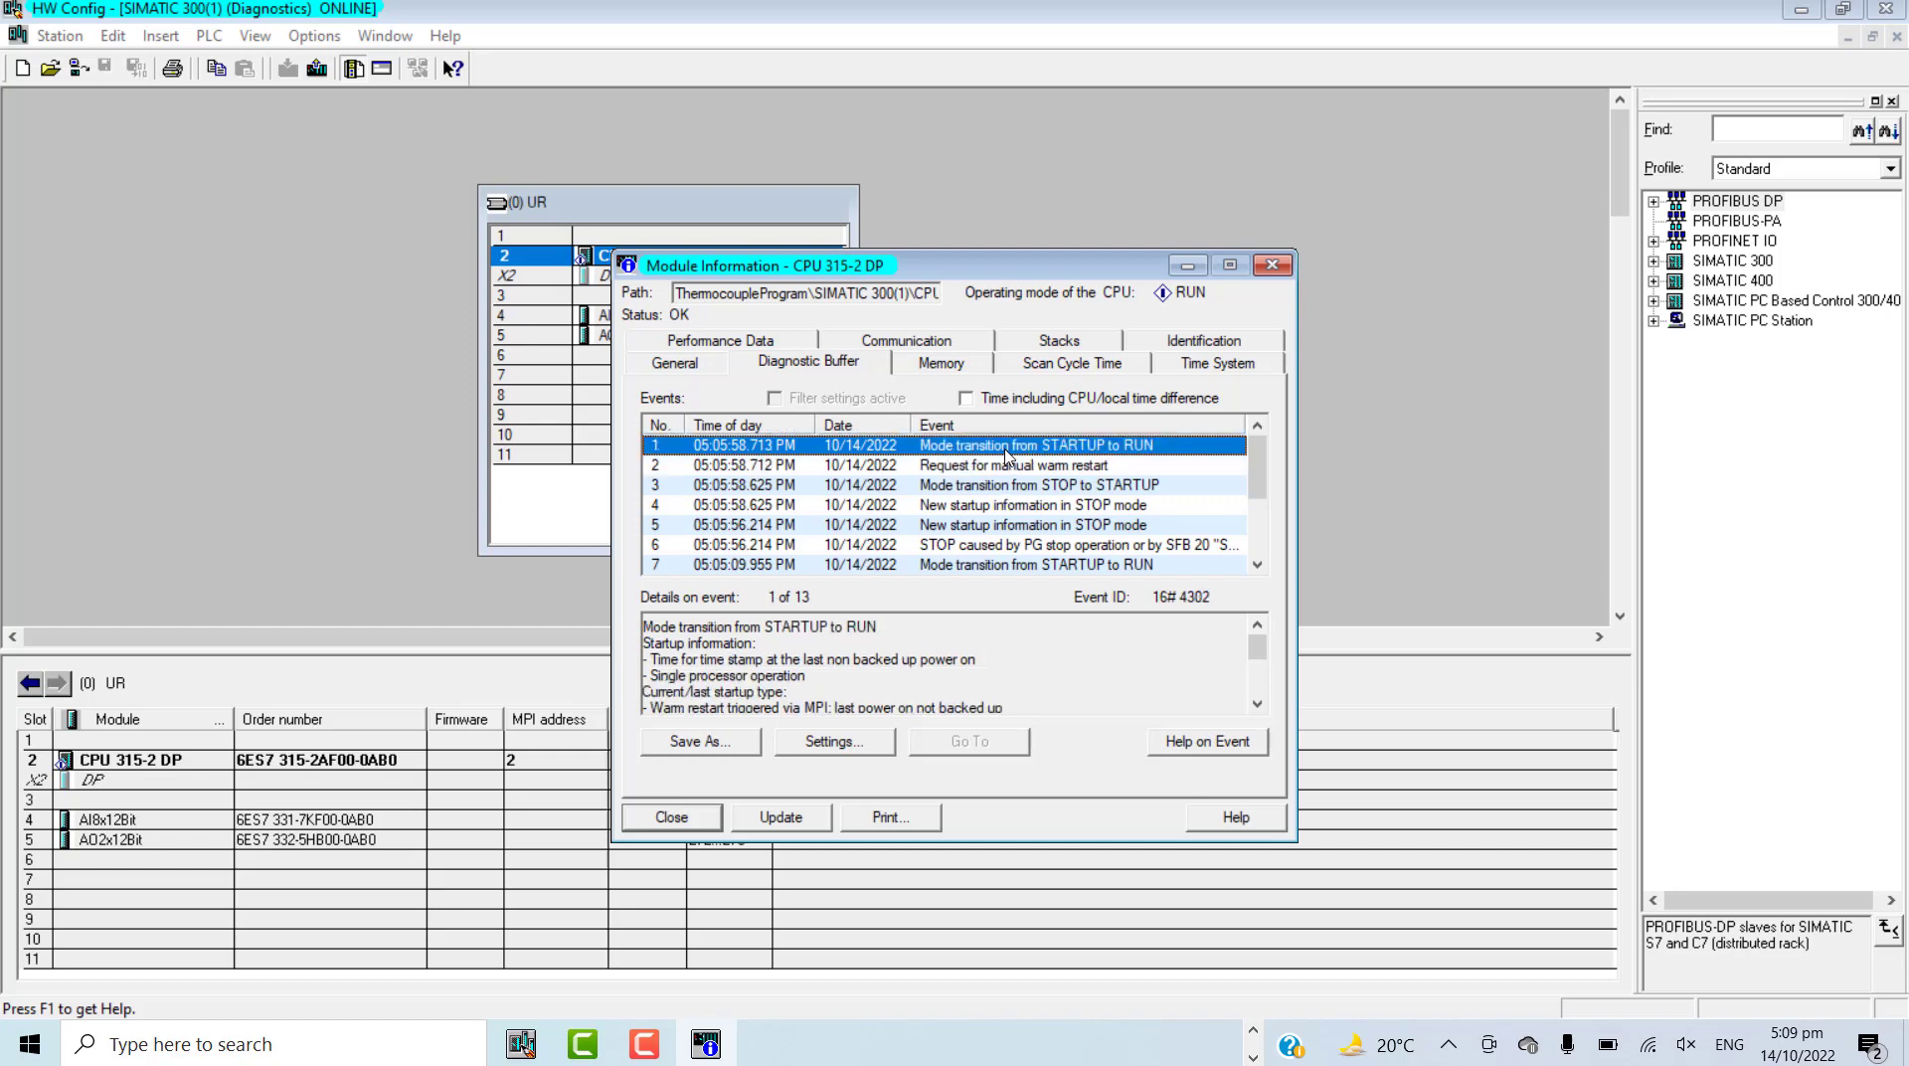
{"action": "left_click", "coordinate": [700, 742]}
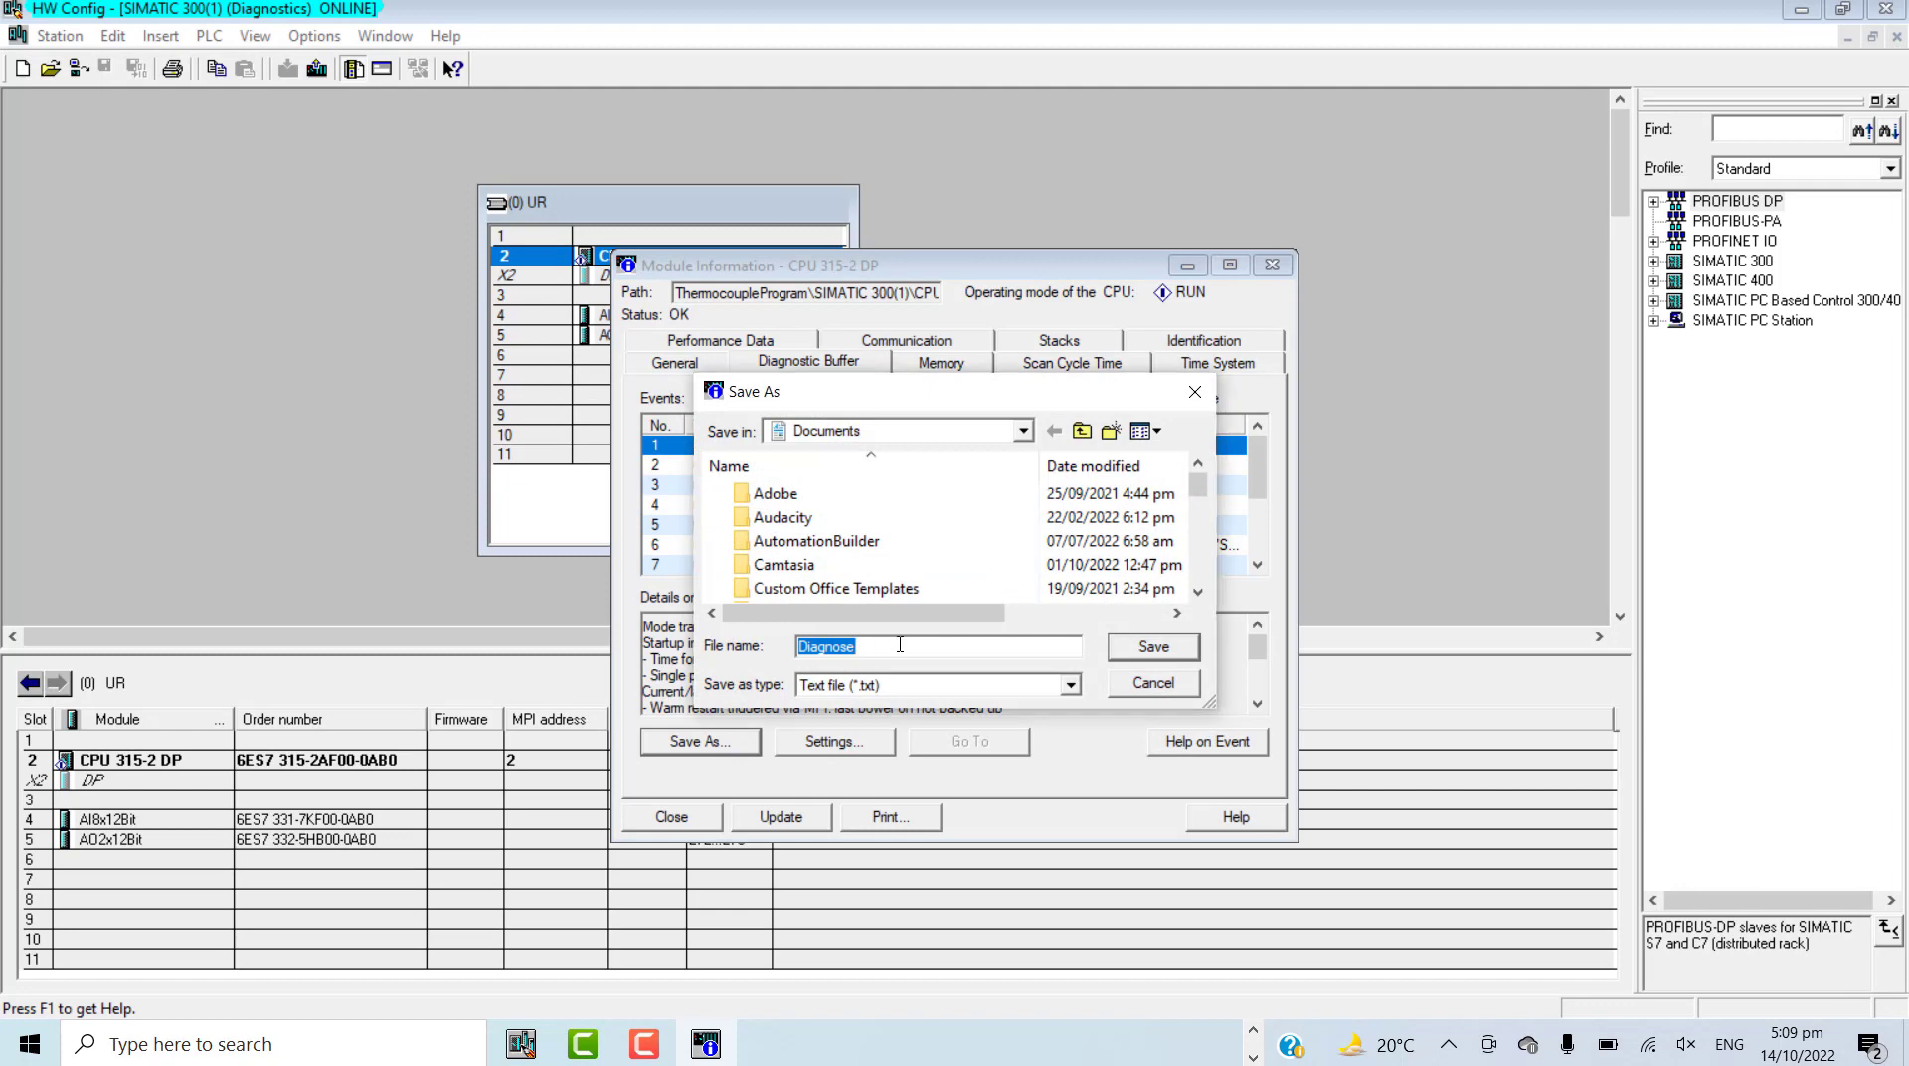
- Save the diagnostic buffer as DiagnosticBuffer on the Desktop and close Module Information
{"action": "left_click", "coordinate": [900, 645]}
{"action": "key", "text": "BackSpace"}
{"action": "key", "text": "BackSpace"}
{"action": "key", "text": "BackSpace"}
{"action": "key", "text": "BackSpace"}
{"action": "key", "text": "BackSpace"}
{"action": "key", "text": "BackSpace"}
{"action": "key", "text": "BackSpace"}
{"action": "key", "text": "BackSpace"}
{"action": "type", "text": "D"}
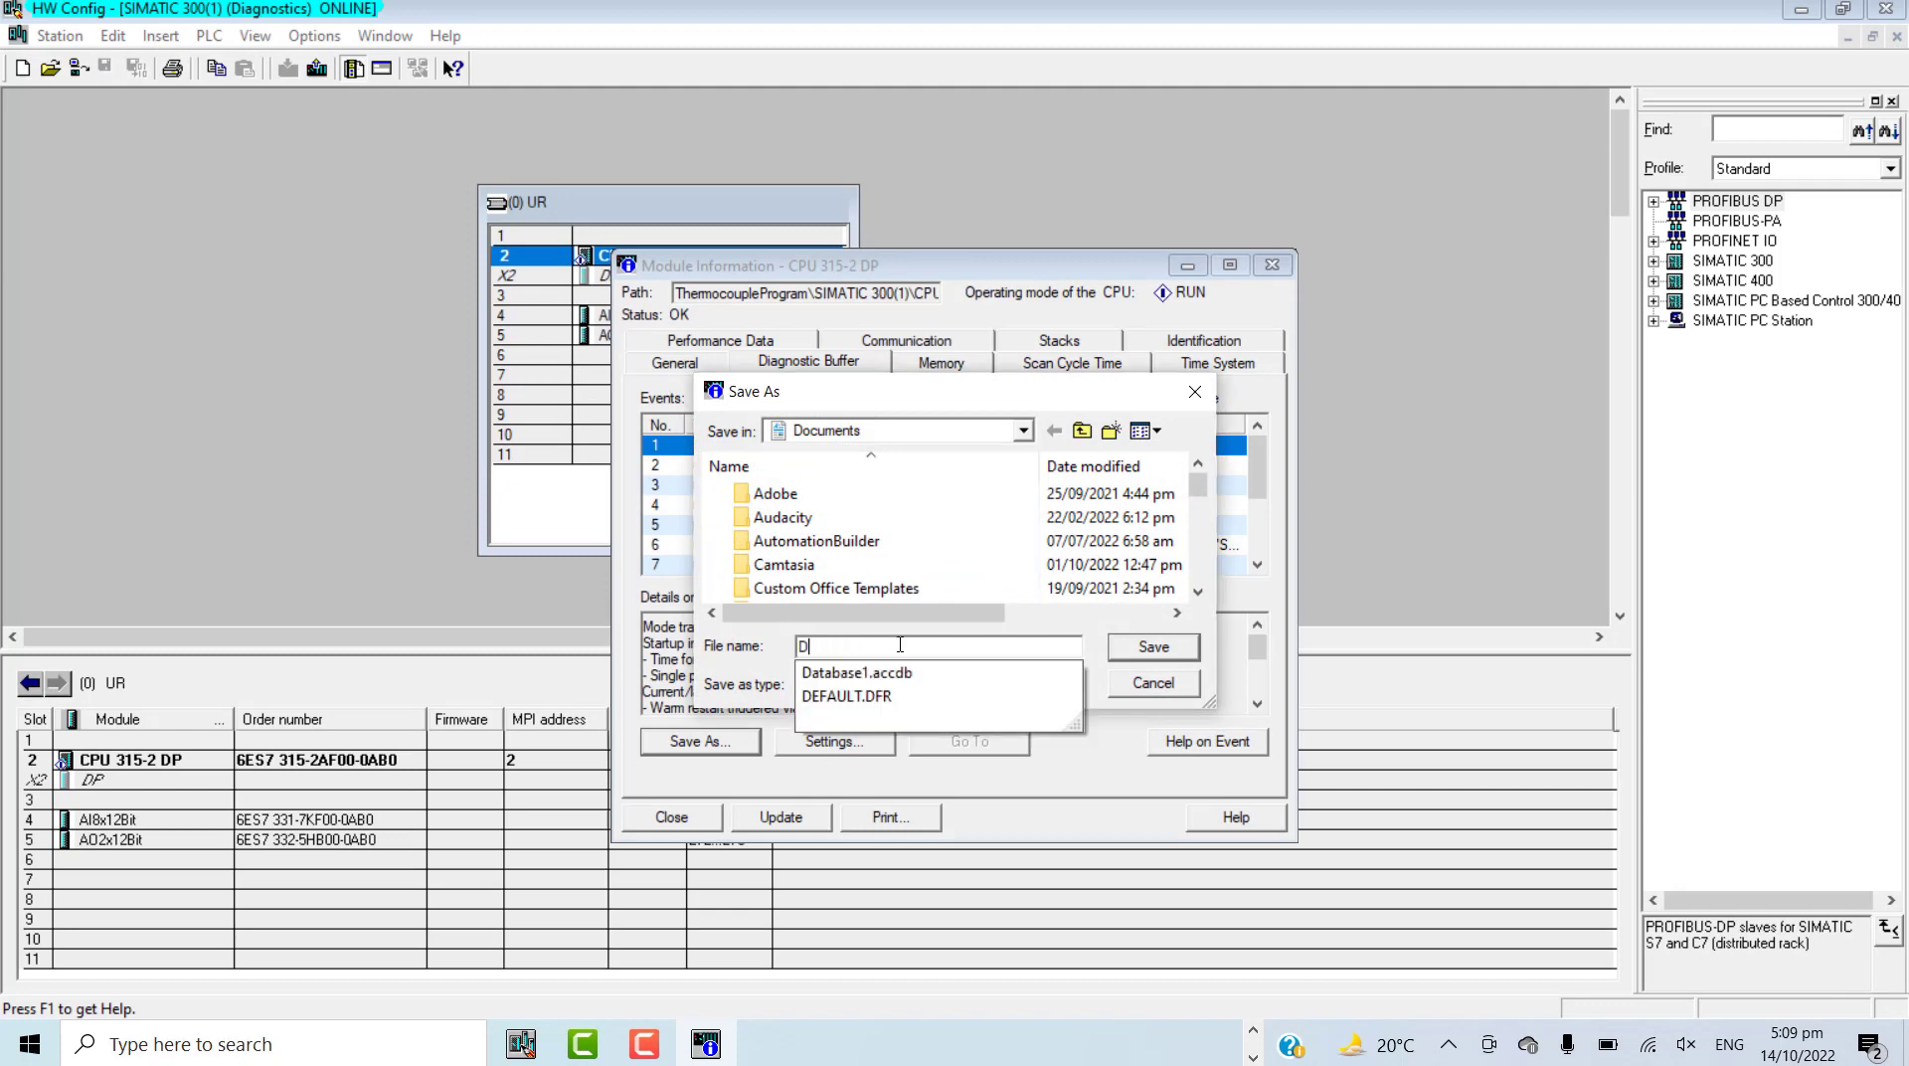
{"action": "type", "text": "iagnosticBuffer"}
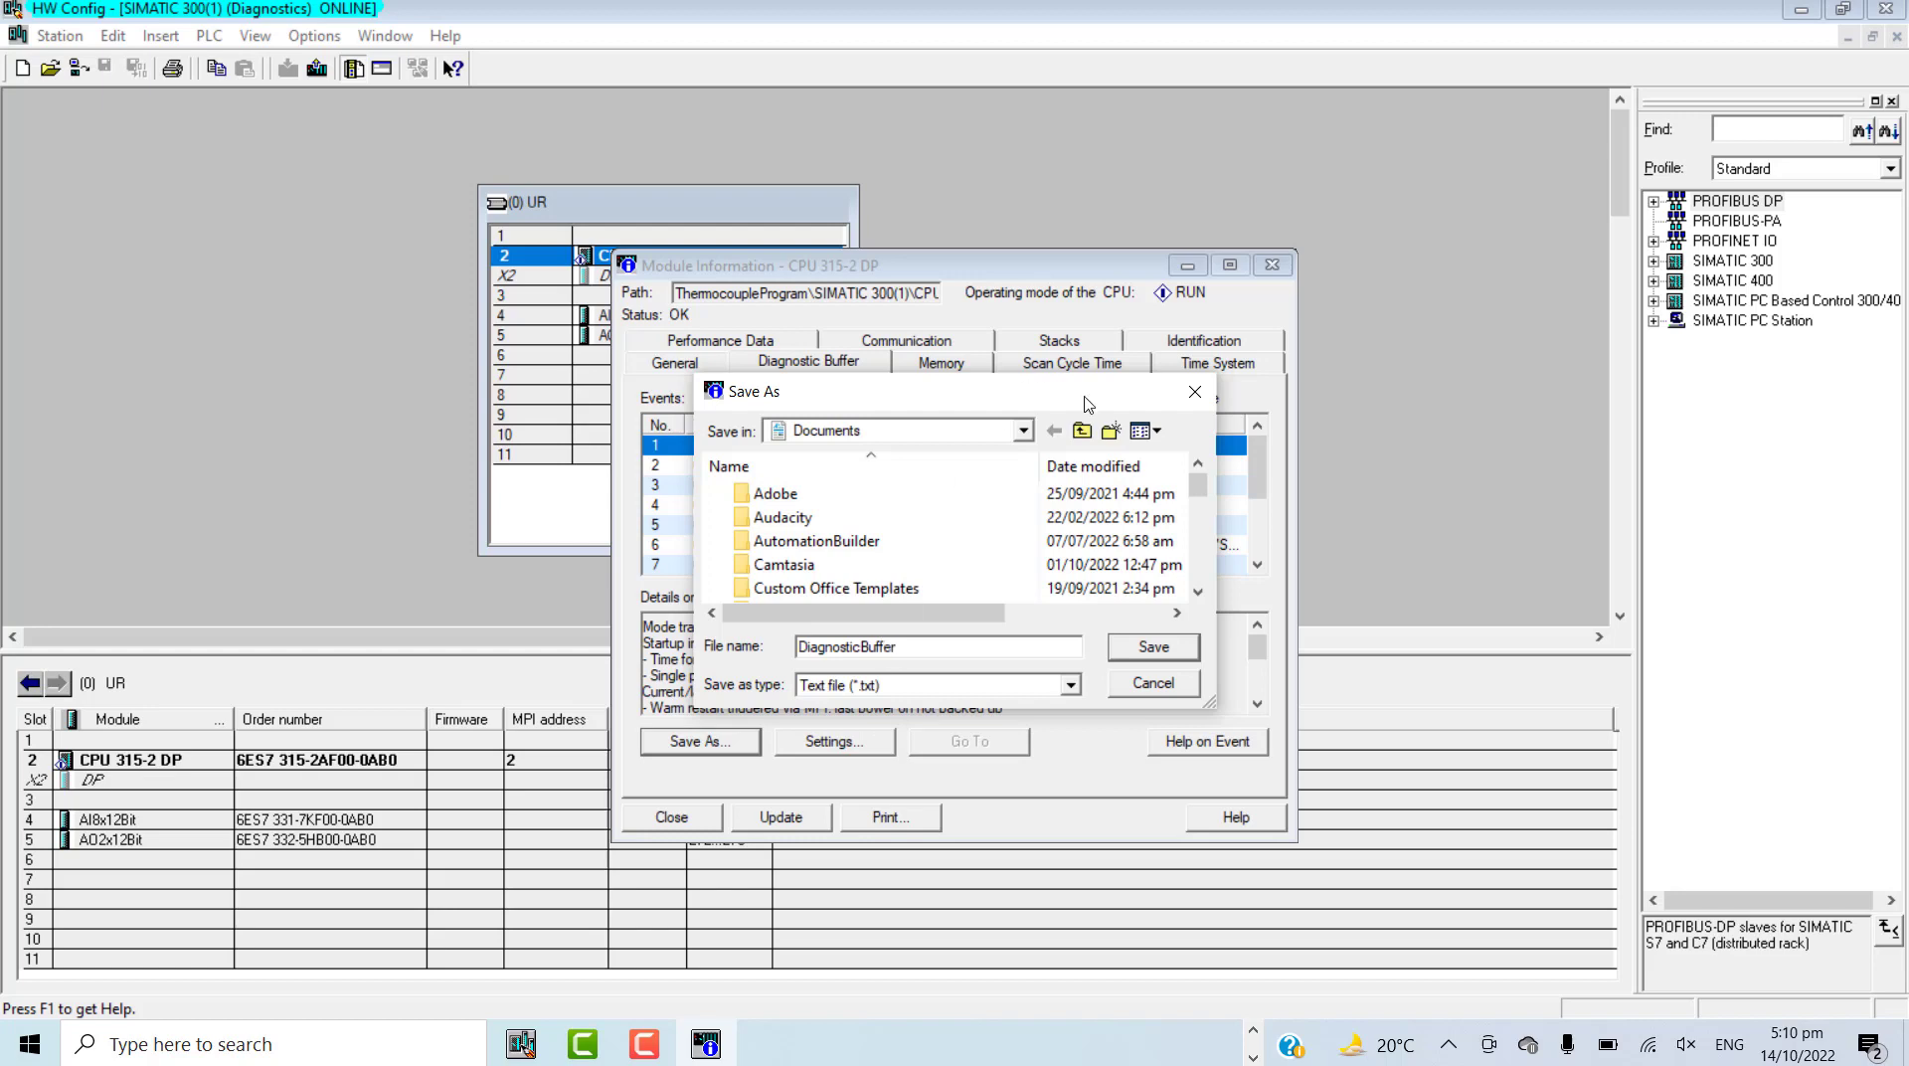
{"action": "left_click", "coordinate": [1025, 433]}
{"action": "scroll", "coordinate": [895, 517], "scroll_direction": "up", "scroll_amount": 3}
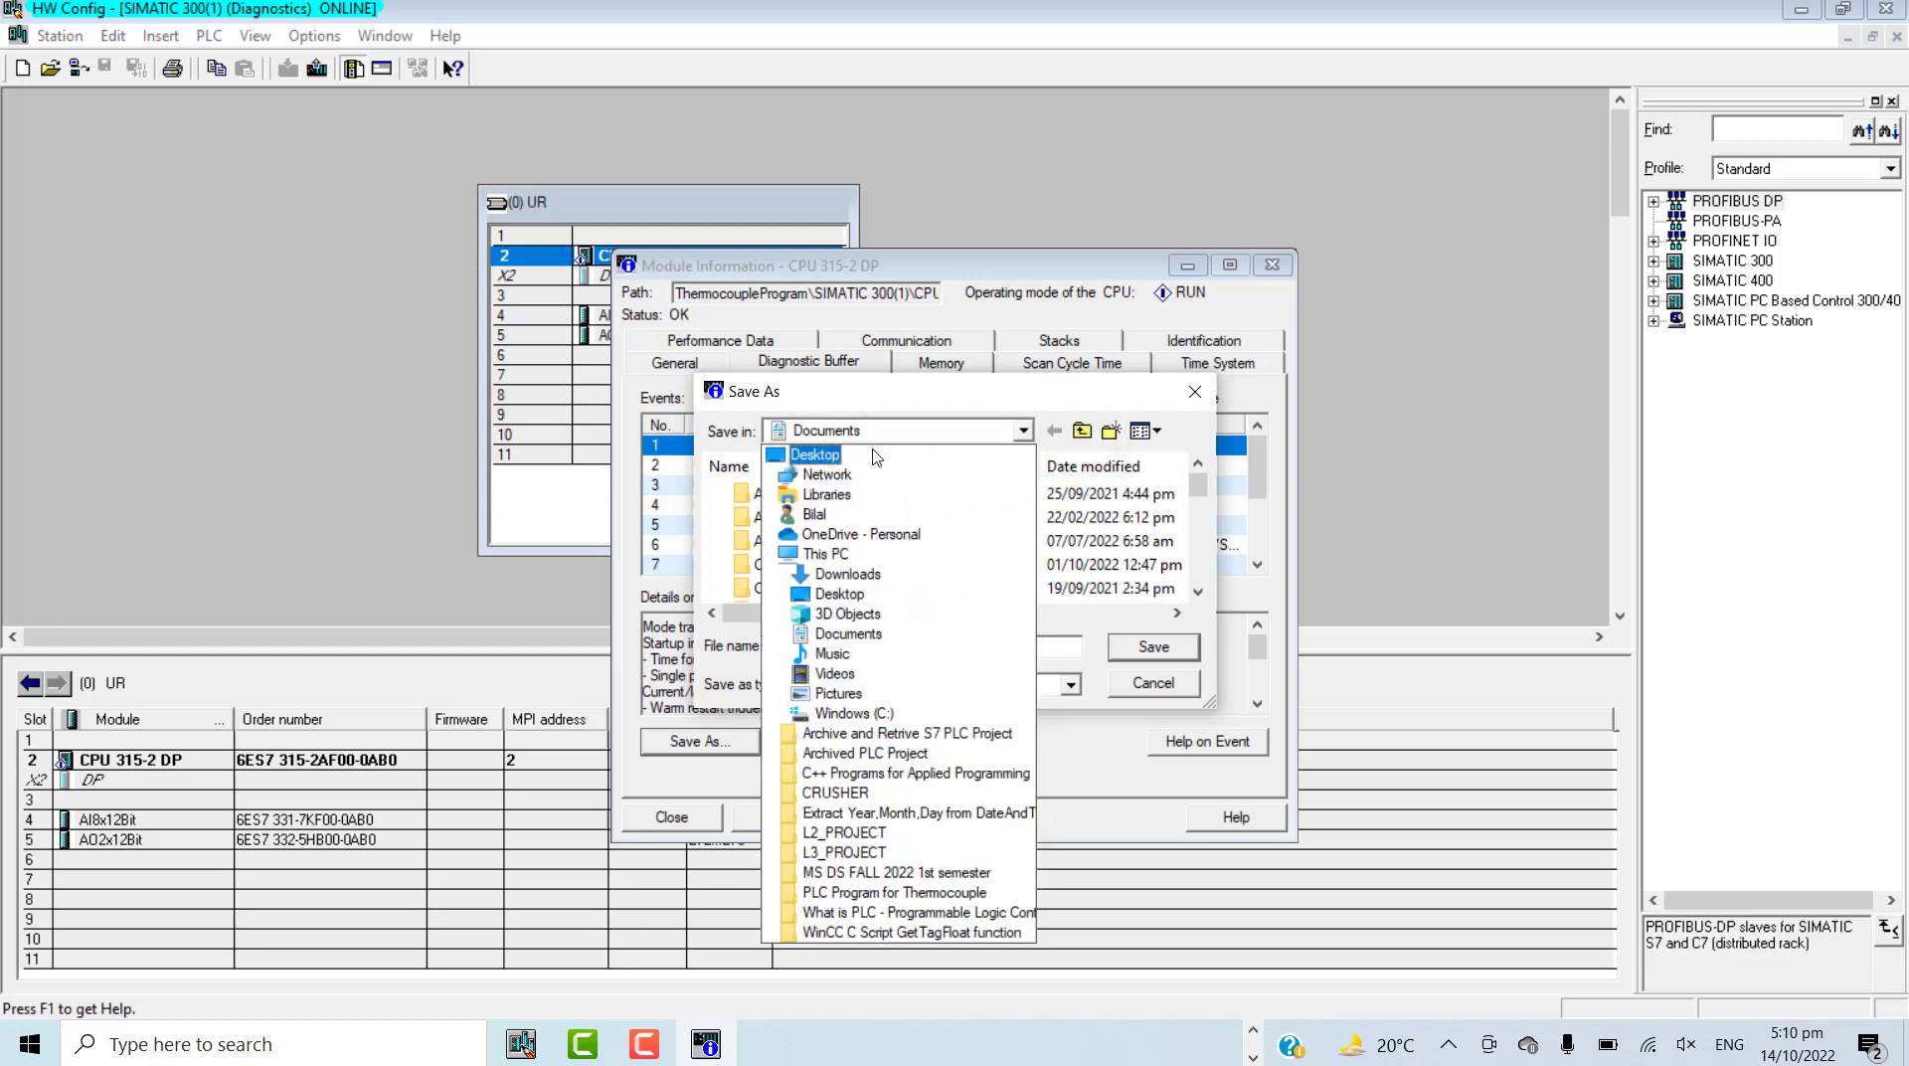
{"action": "left_click", "coordinate": [830, 449]}
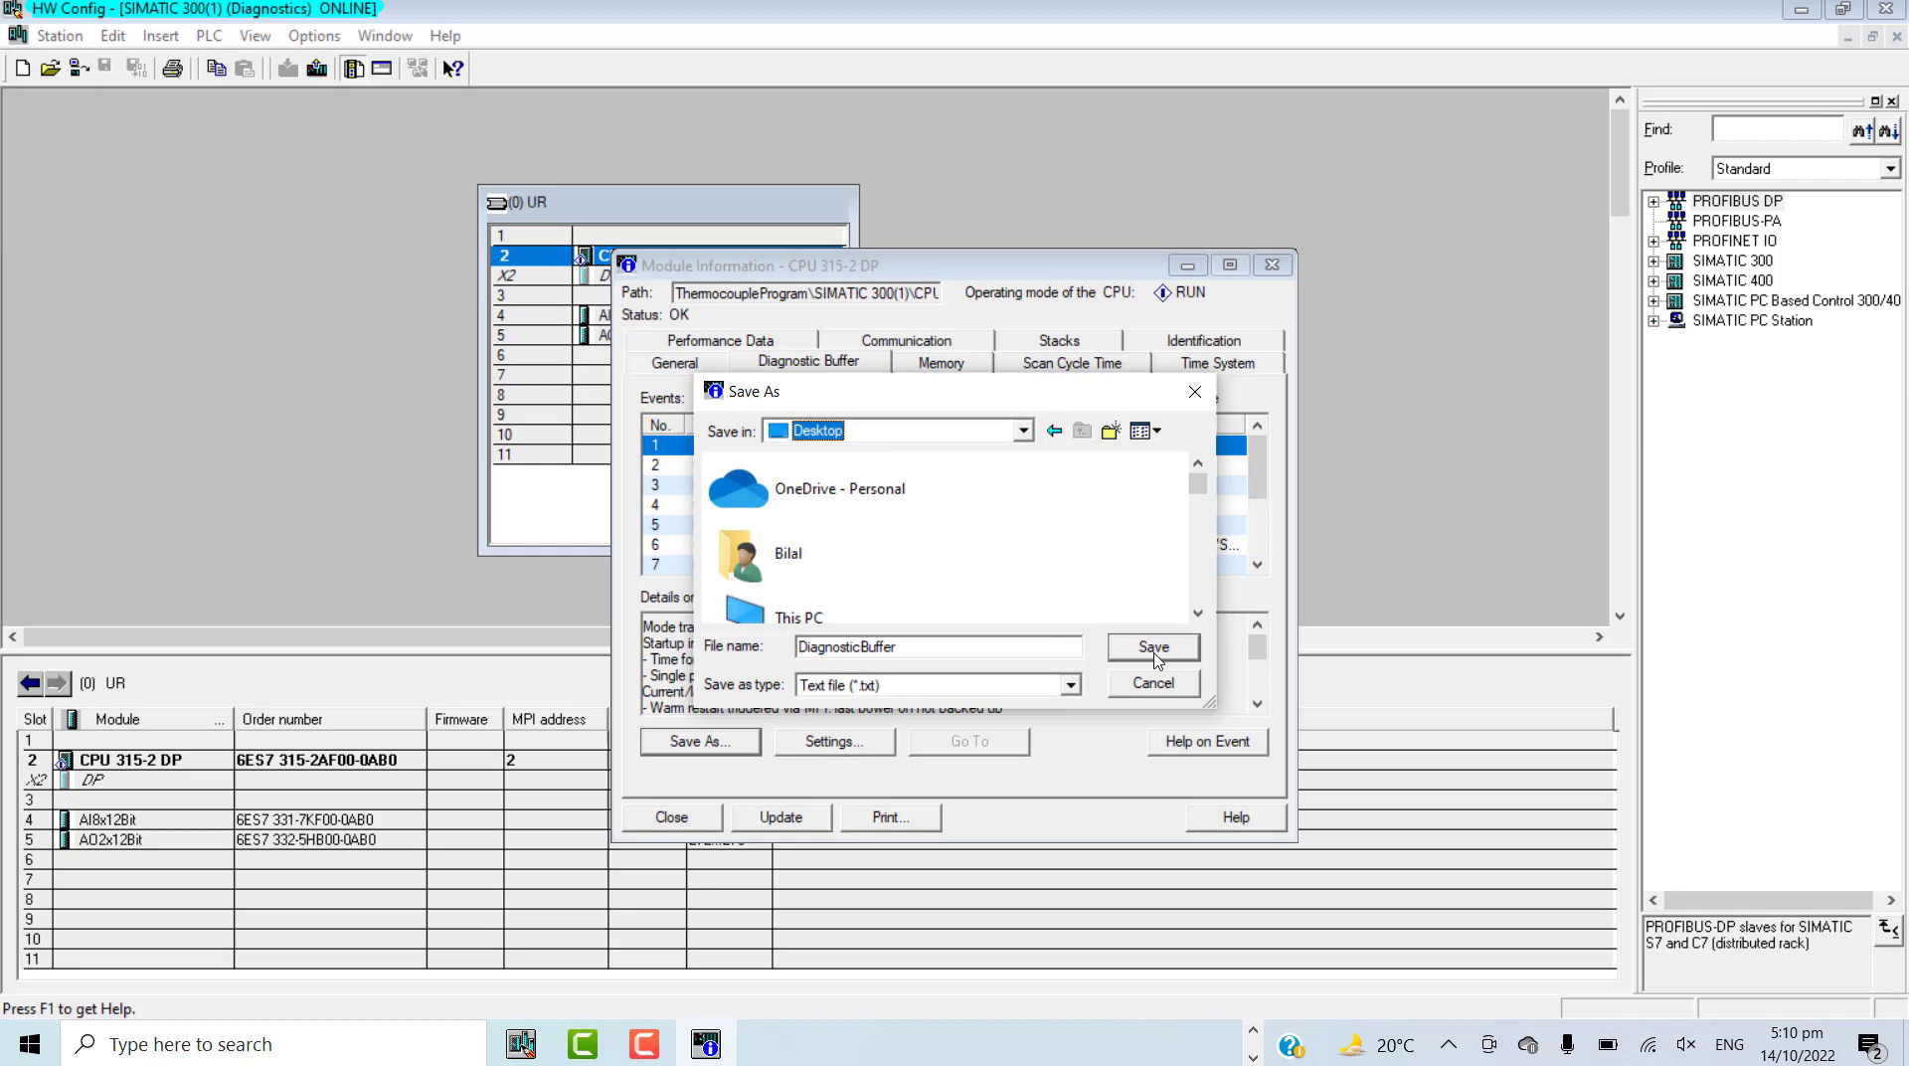
{"action": "left_click", "coordinate": [1154, 652]}
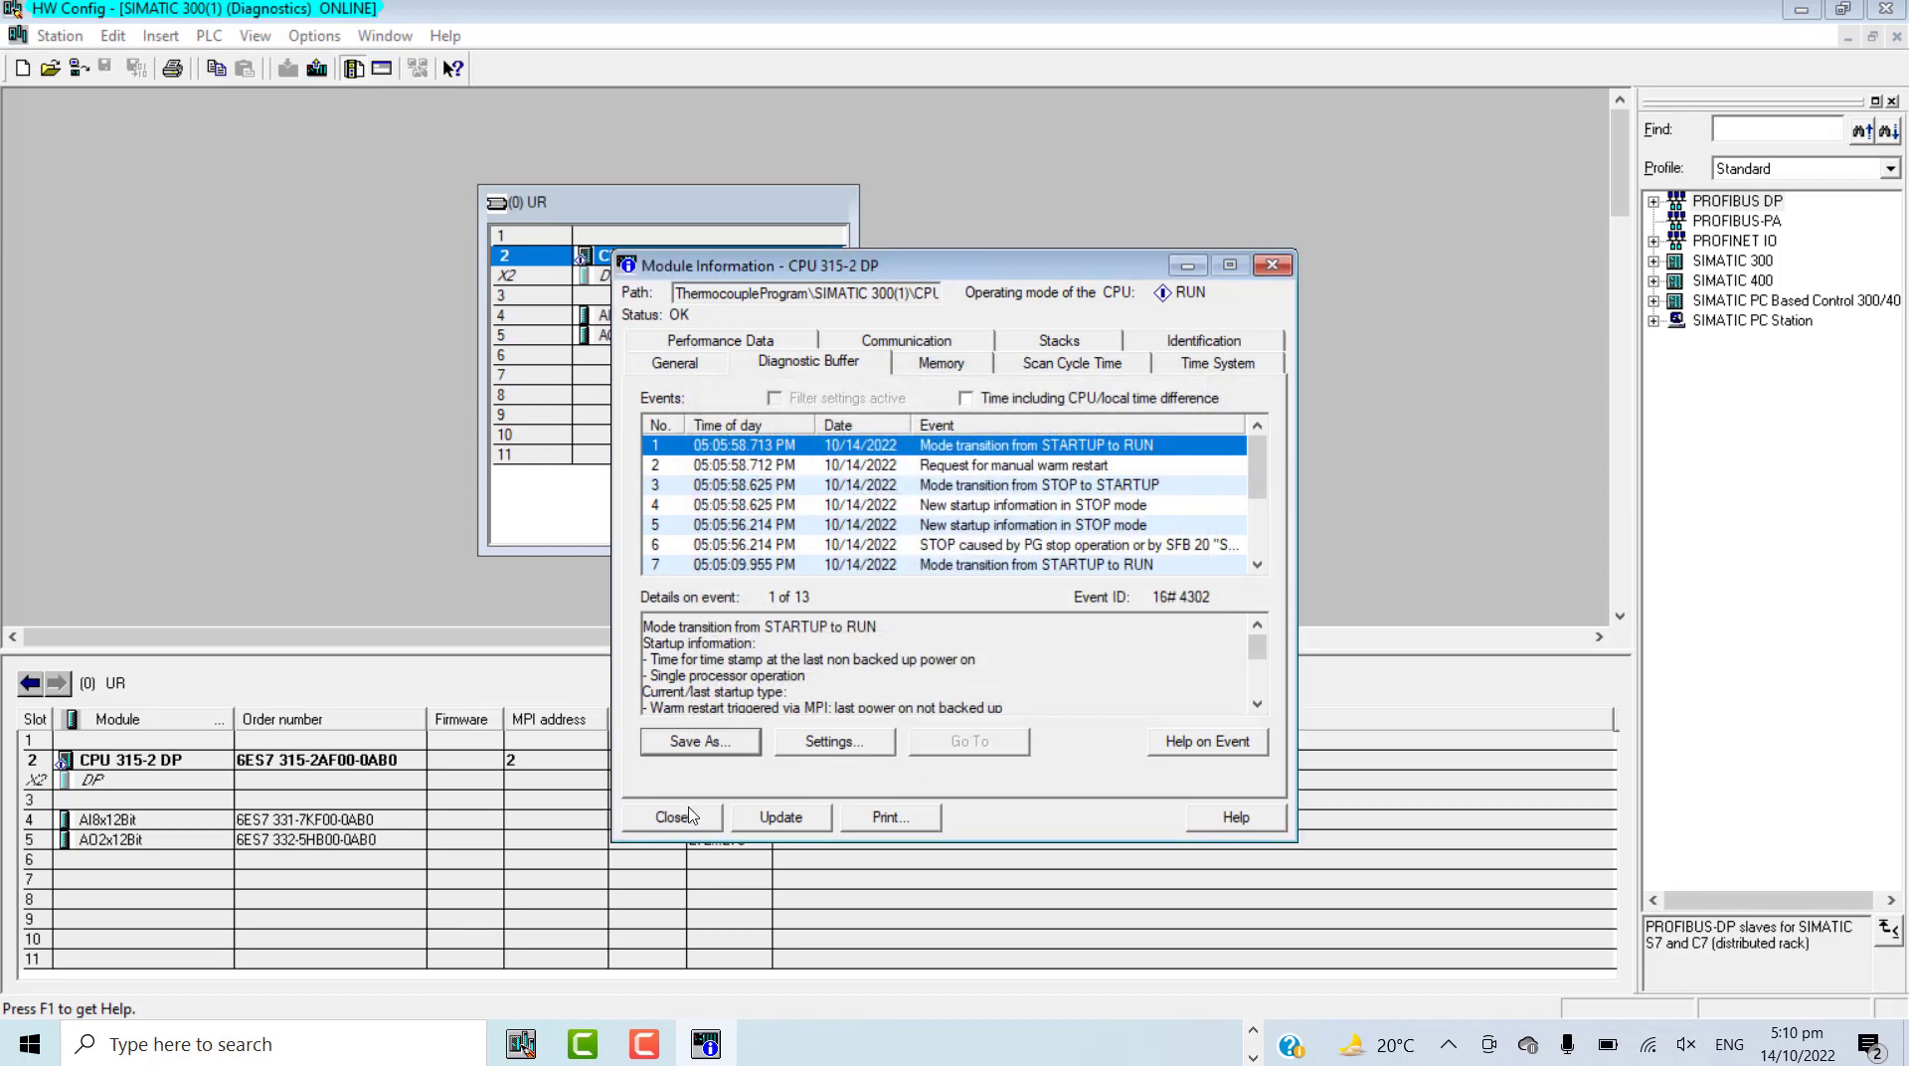
{"action": "left_click", "coordinate": [677, 819]}
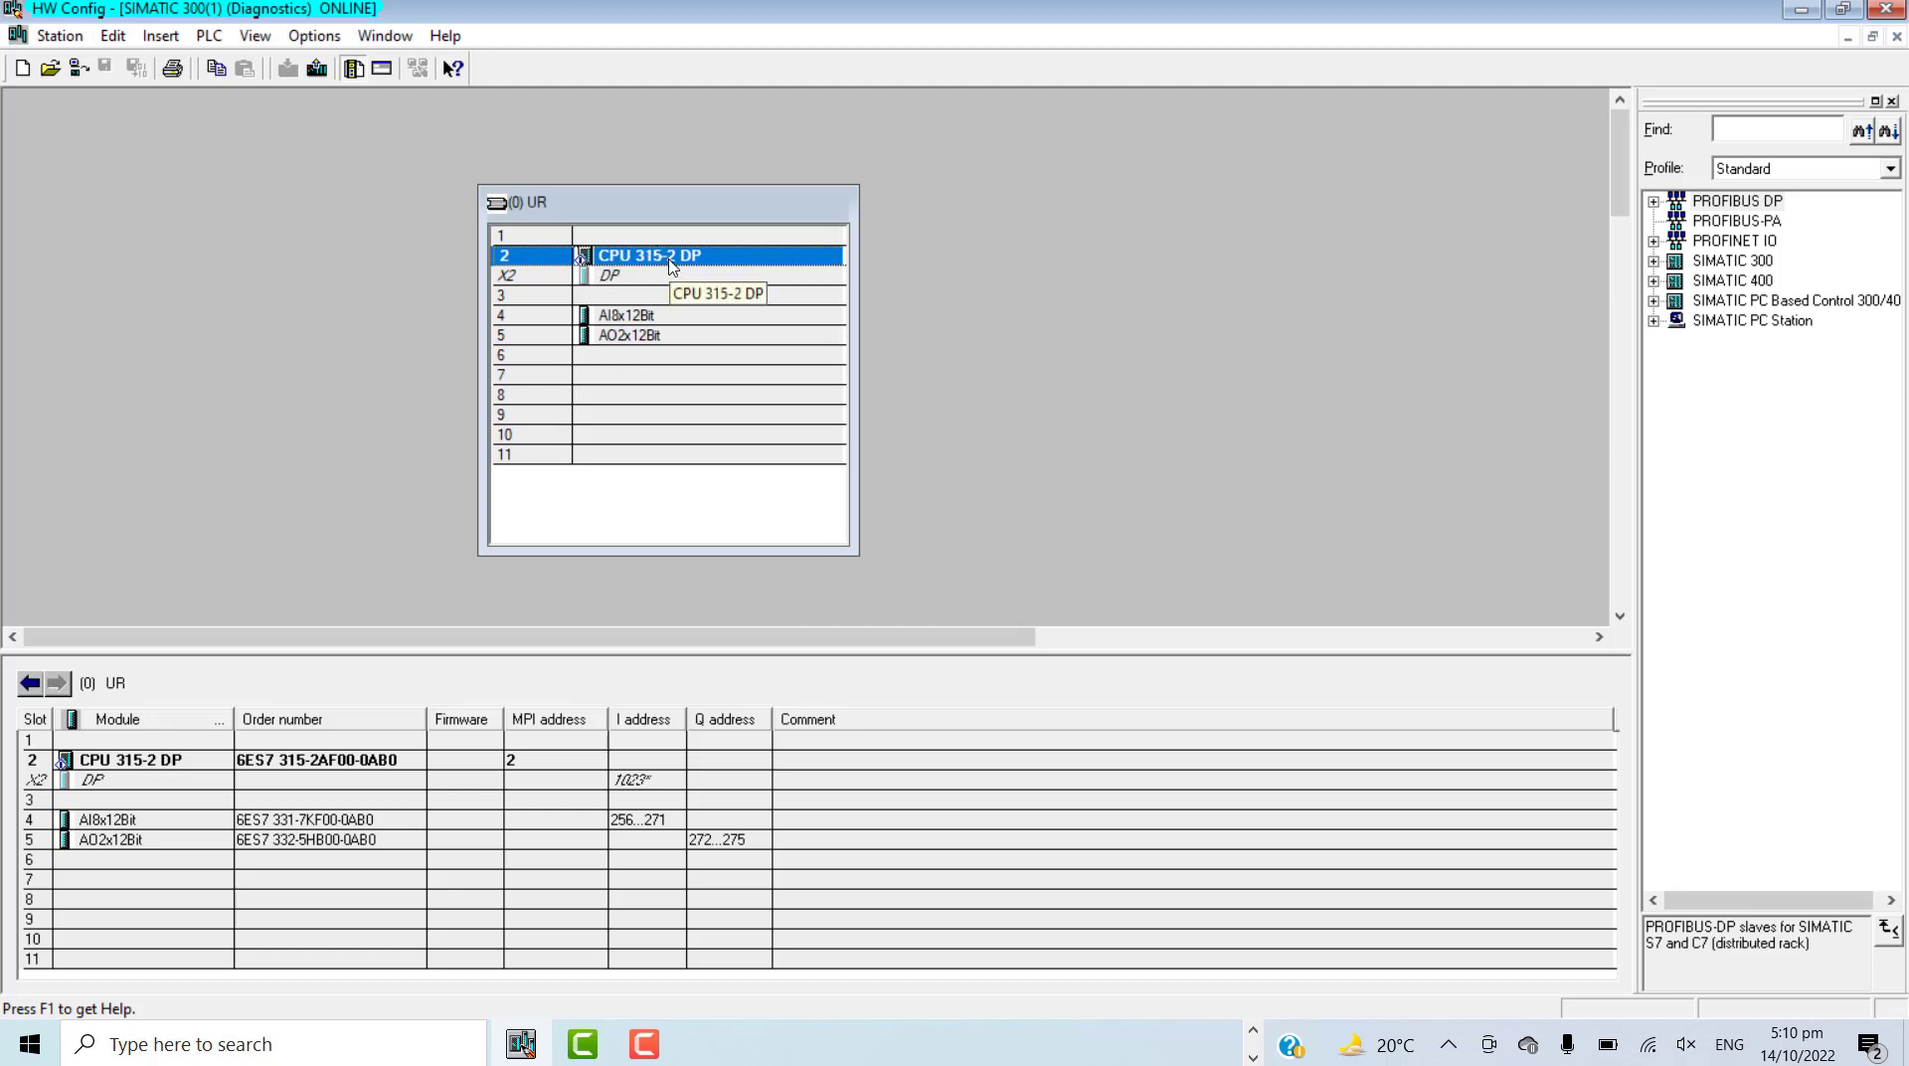
- Open the CPU 315-2 DP operating mode window and switch the CPU from RUN to STOP
{"action": "right_click", "coordinate": [671, 264]}
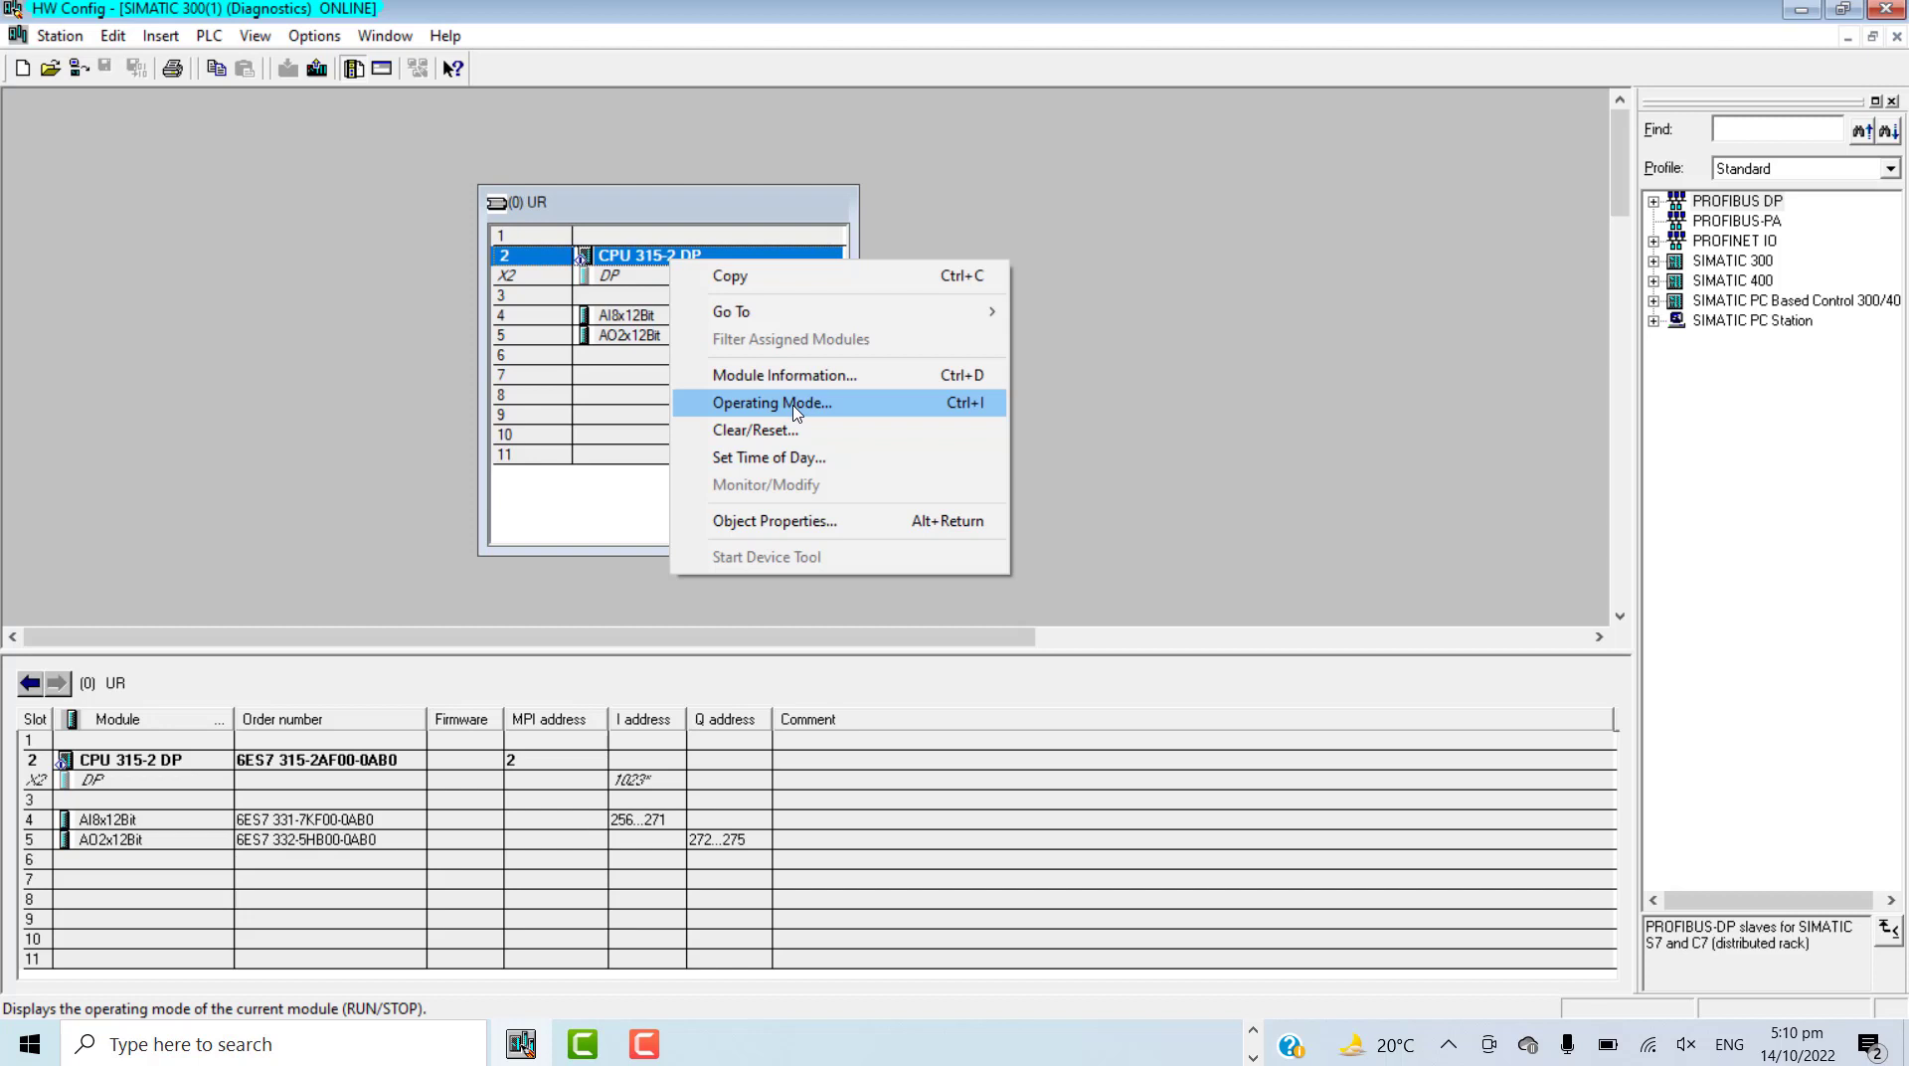
{"action": "left_click", "coordinate": [795, 408]}
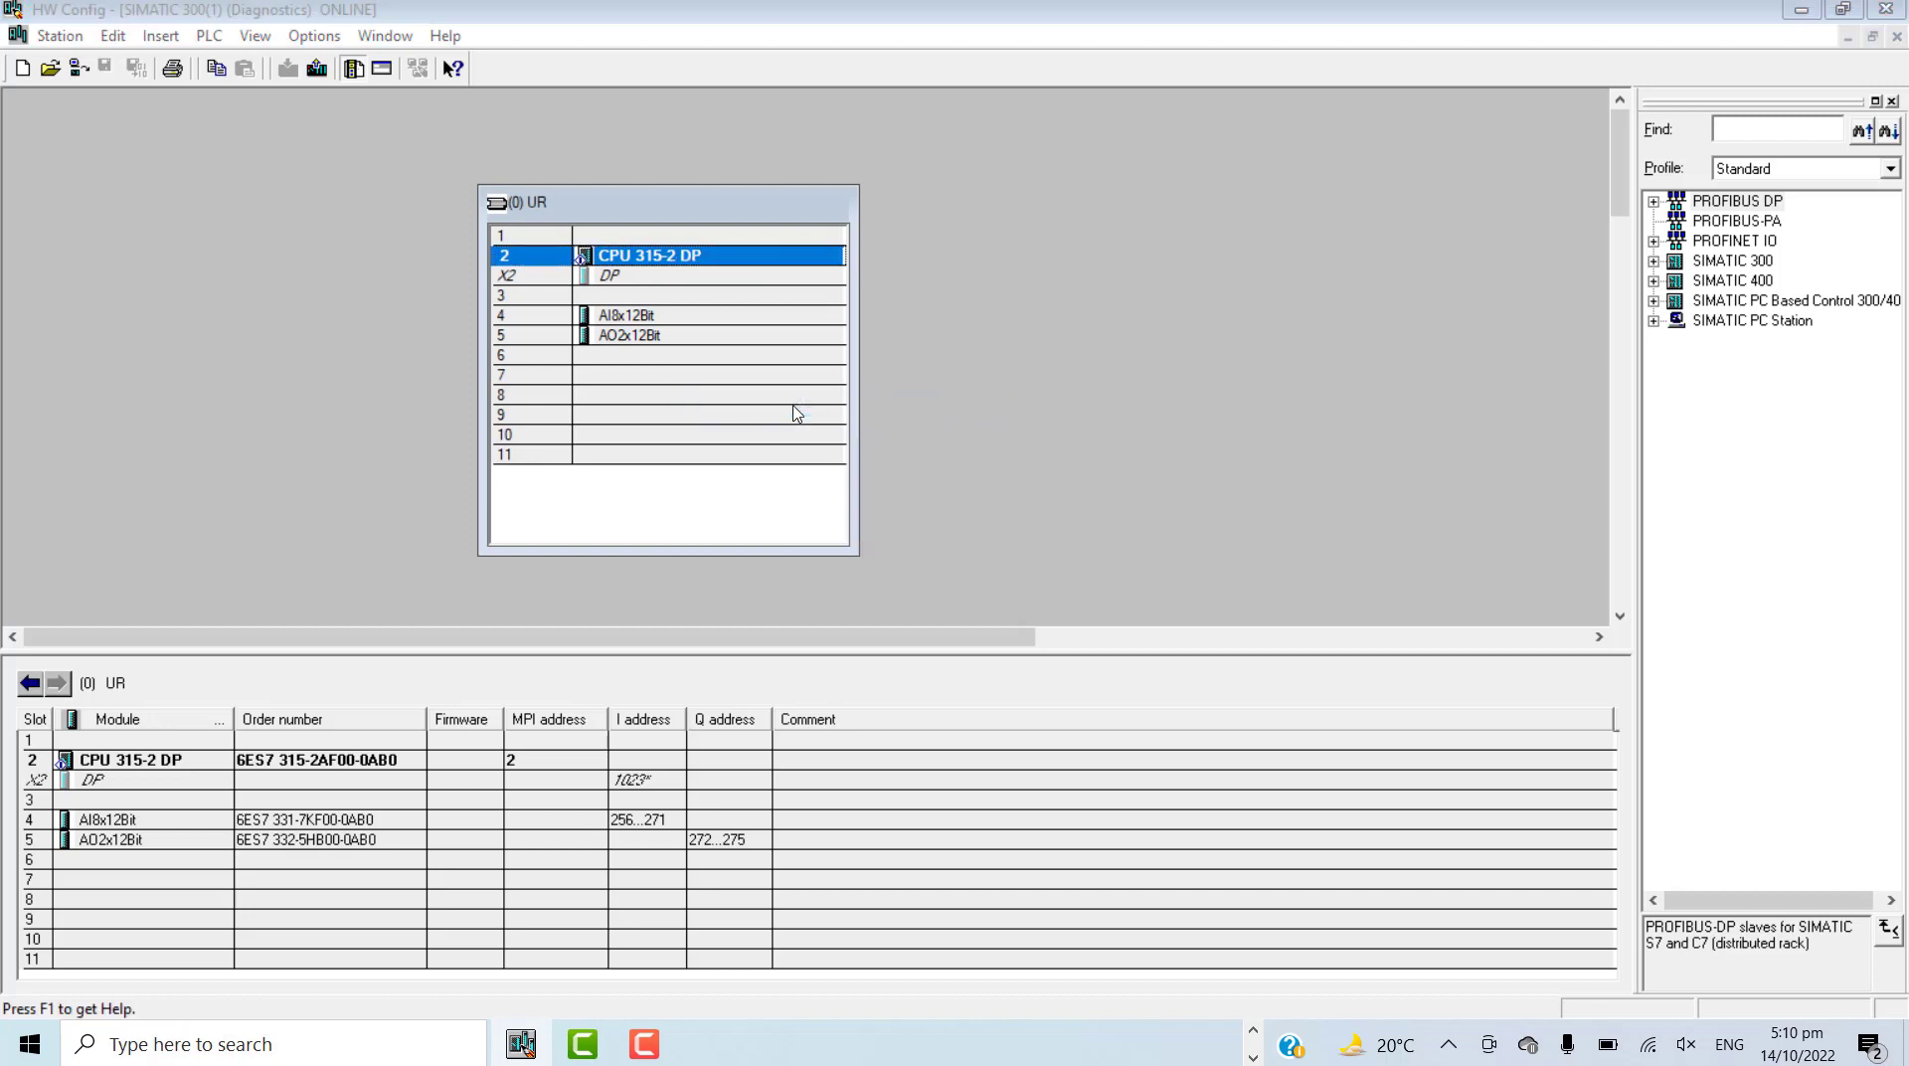
{"action": "left_click_drag", "start_coordinate": [393, 72], "coordinate": [696, 112]}
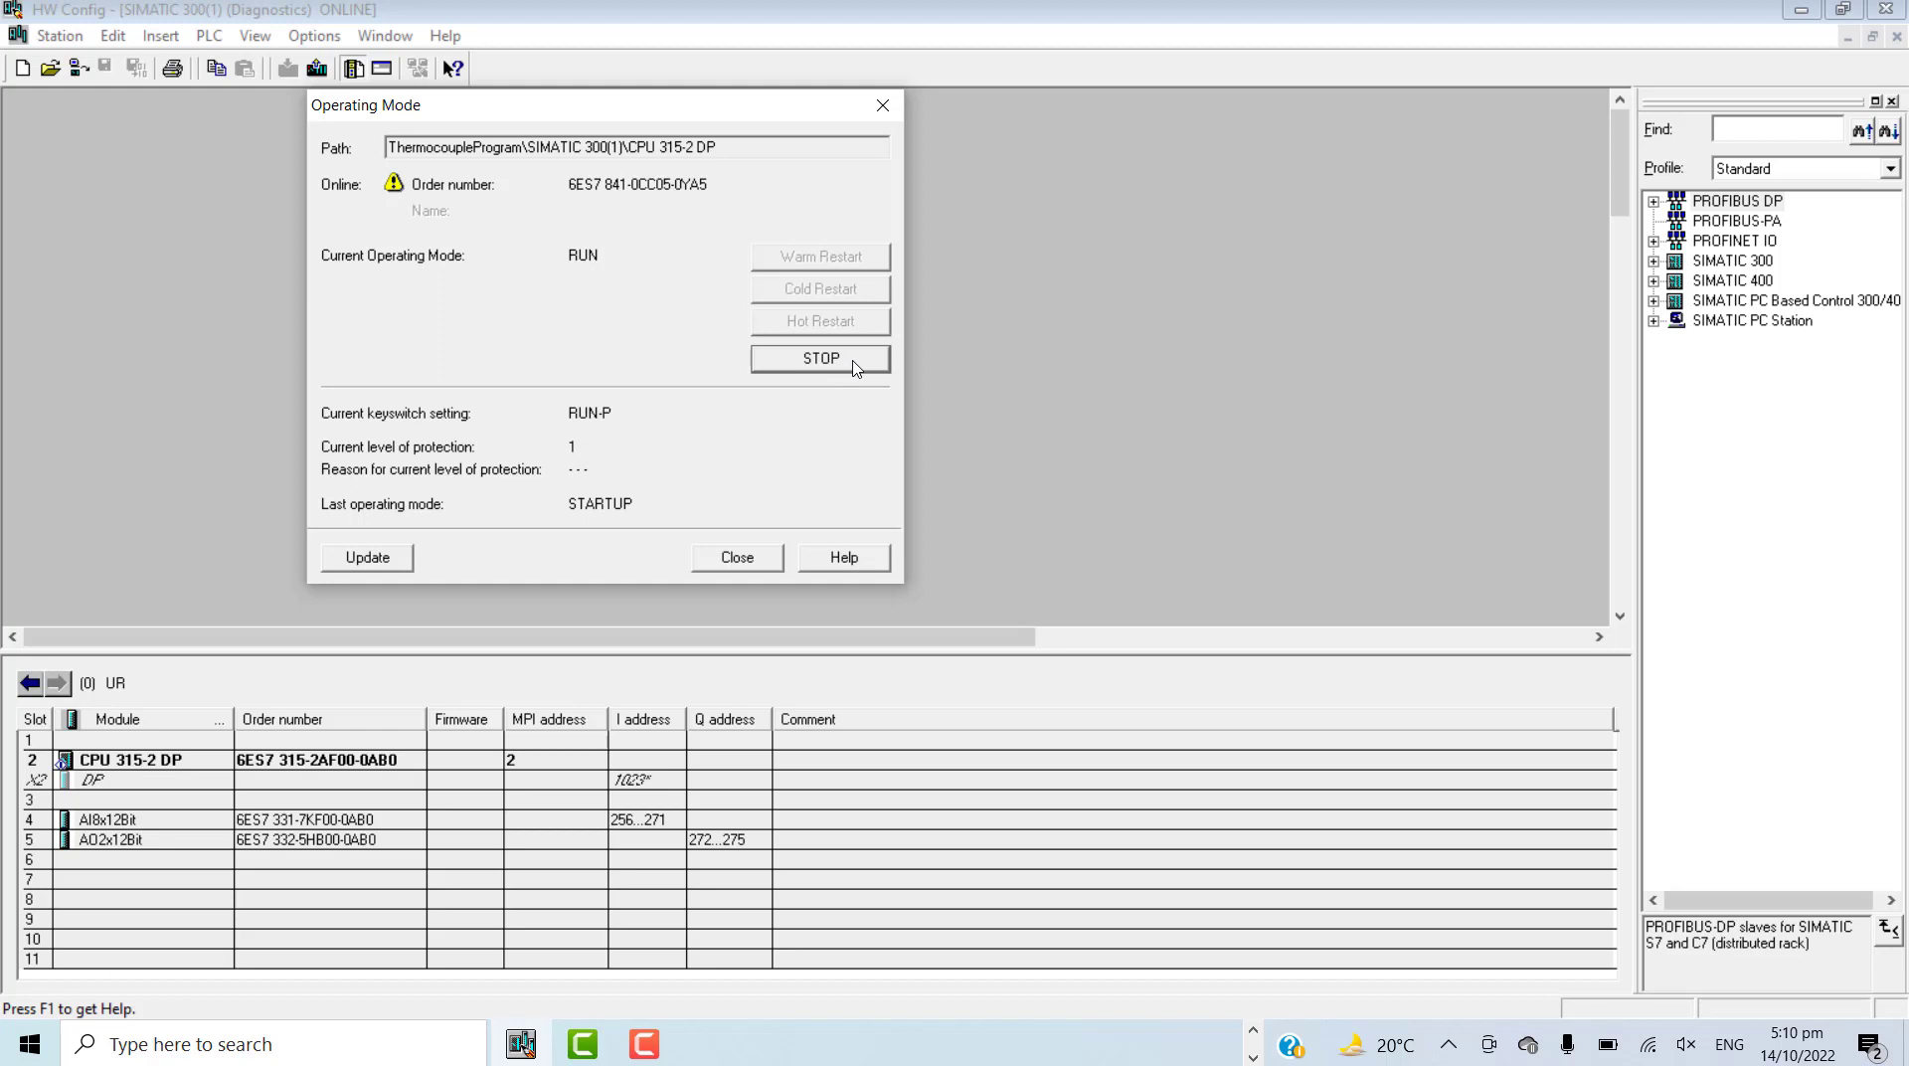
{"action": "left_click", "coordinate": [853, 368]}
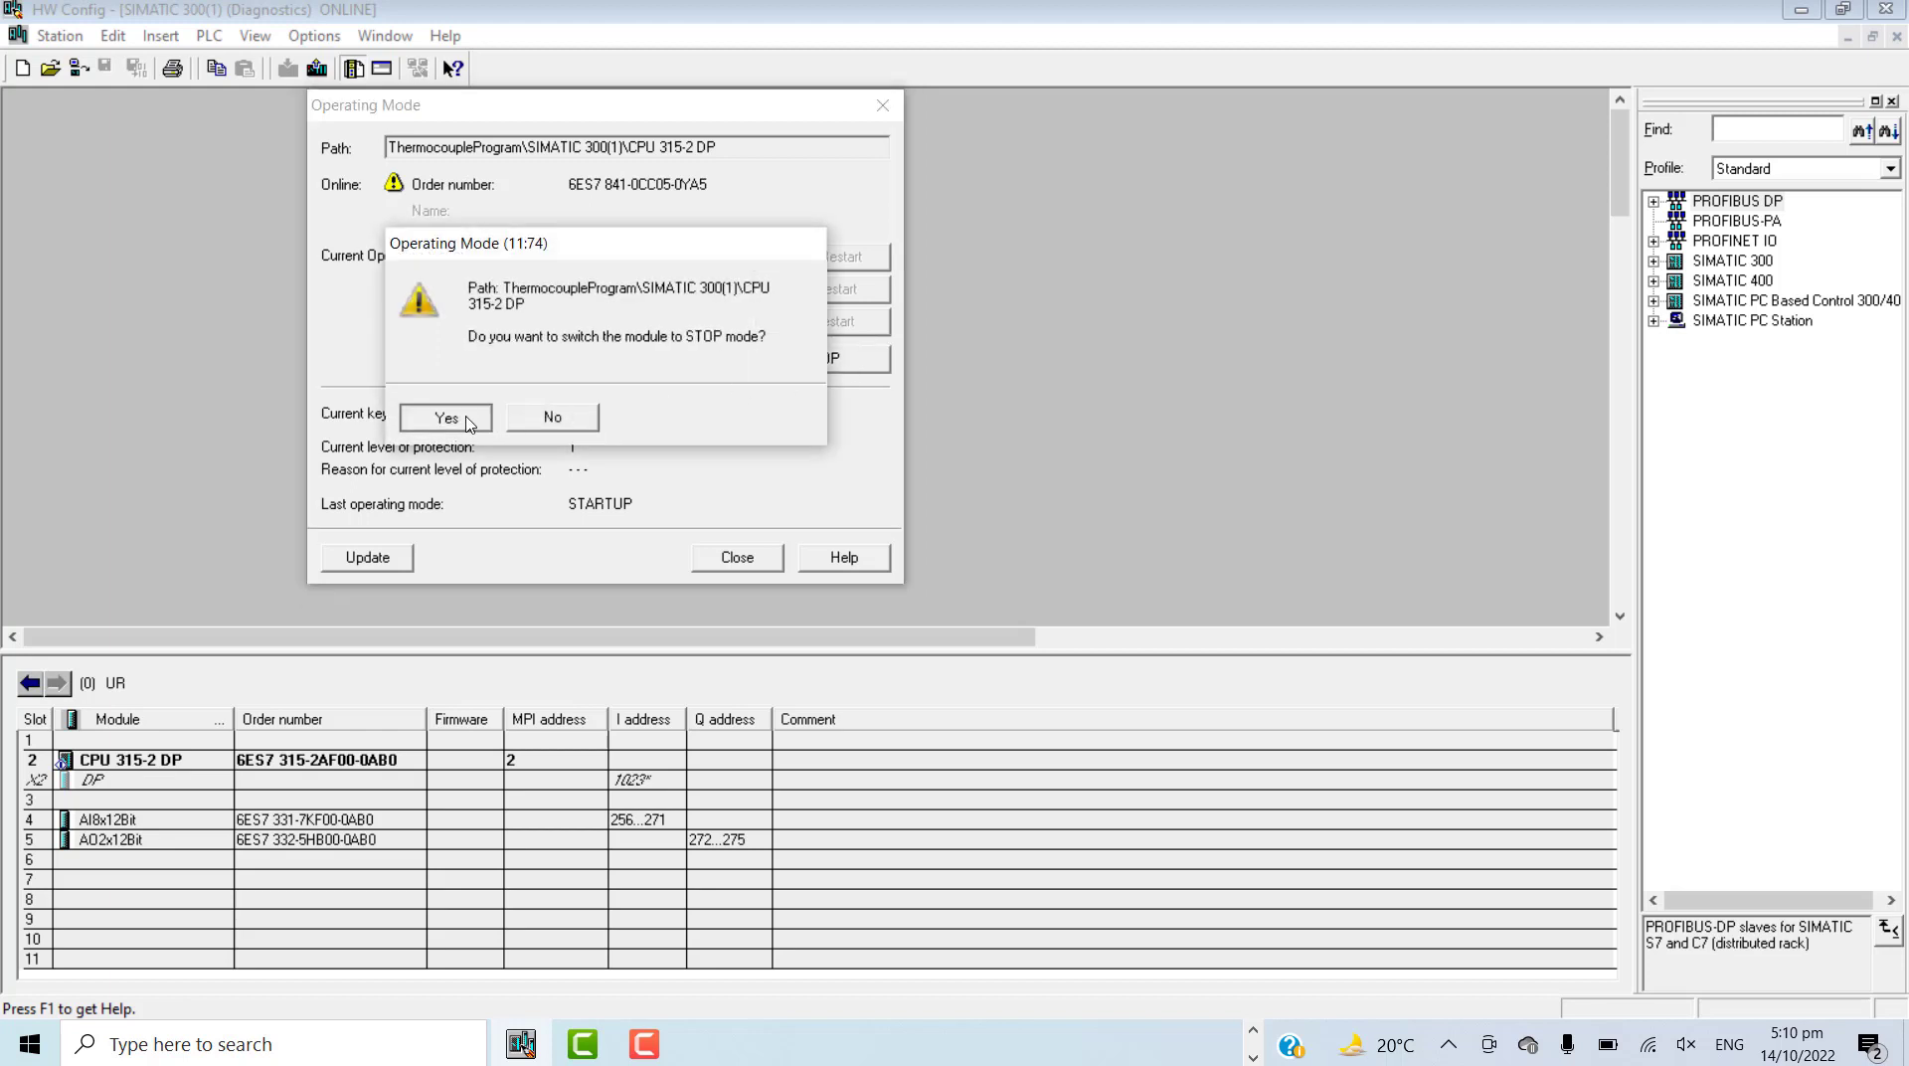
{"action": "left_click", "coordinate": [469, 422]}
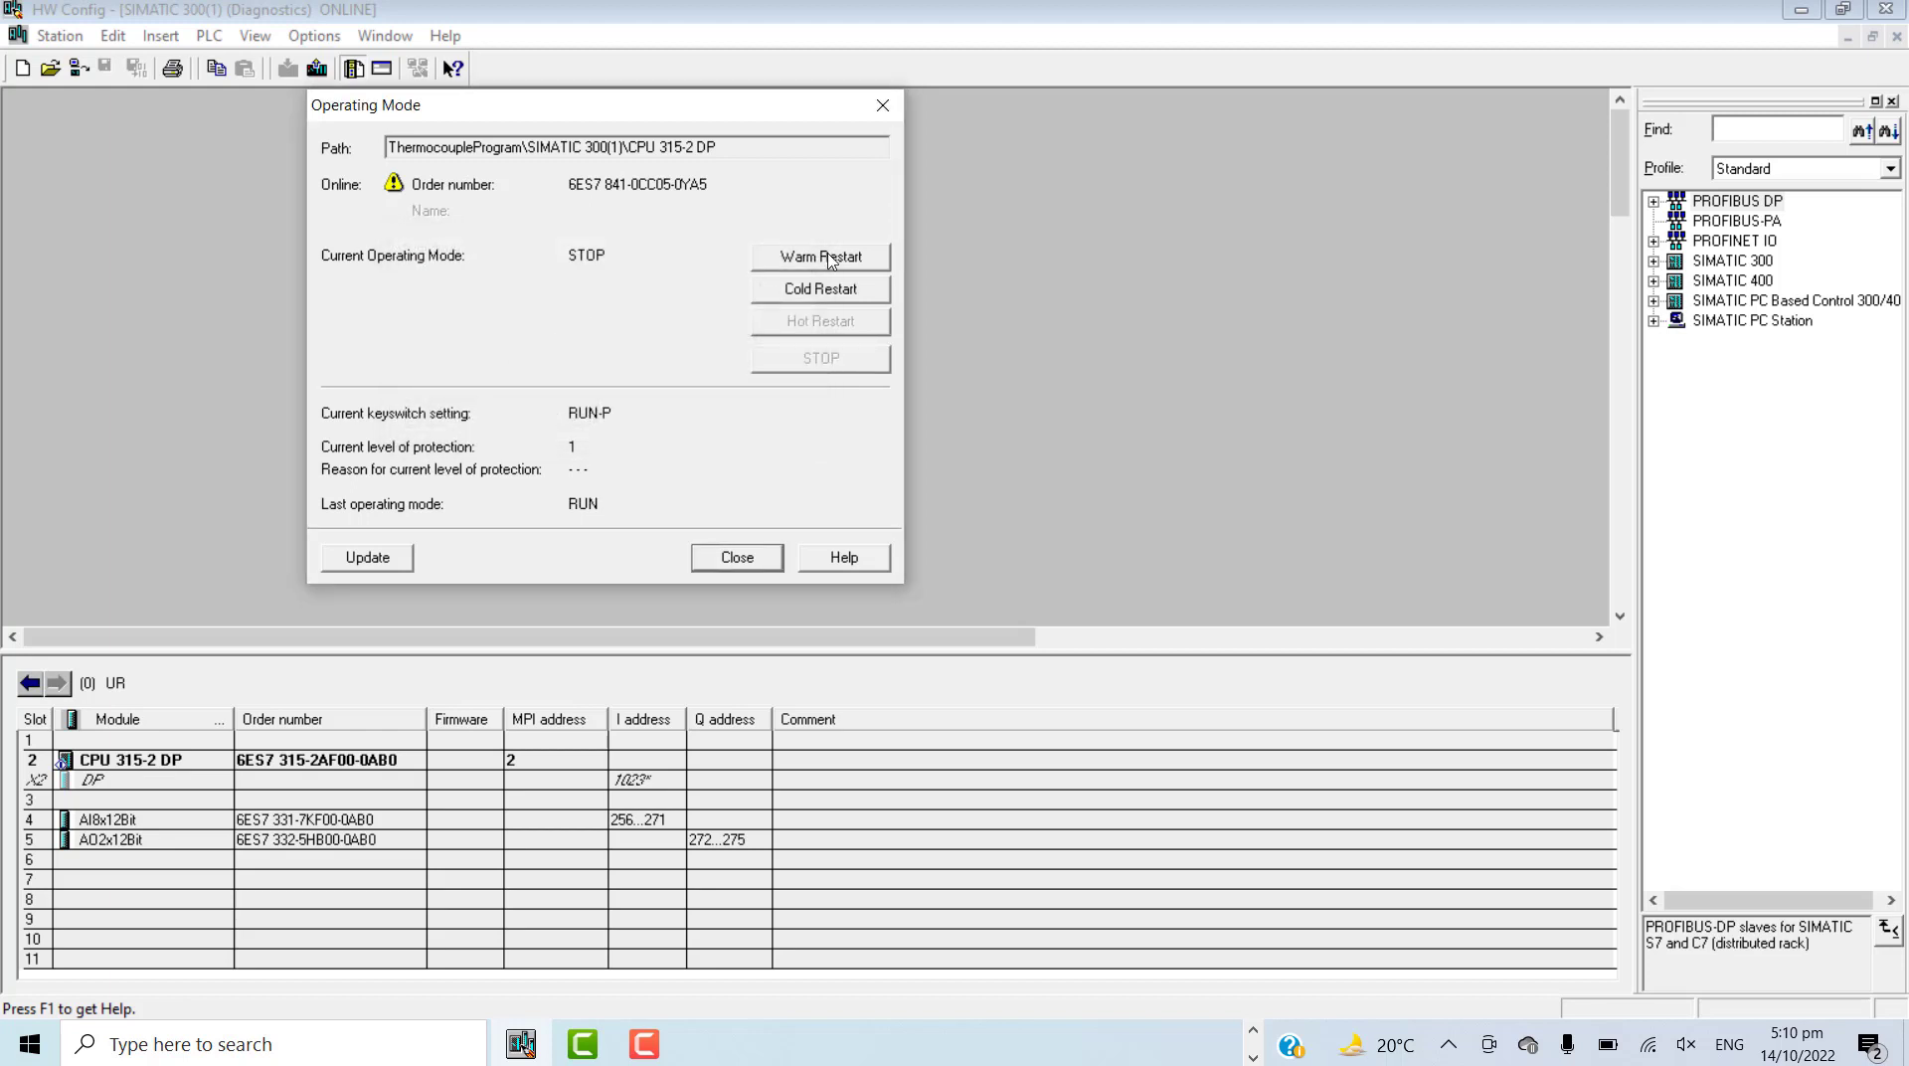
- Warm-restart the CPU, stop it again, and close the operating mode window
{"action": "left_click", "coordinate": [830, 258]}
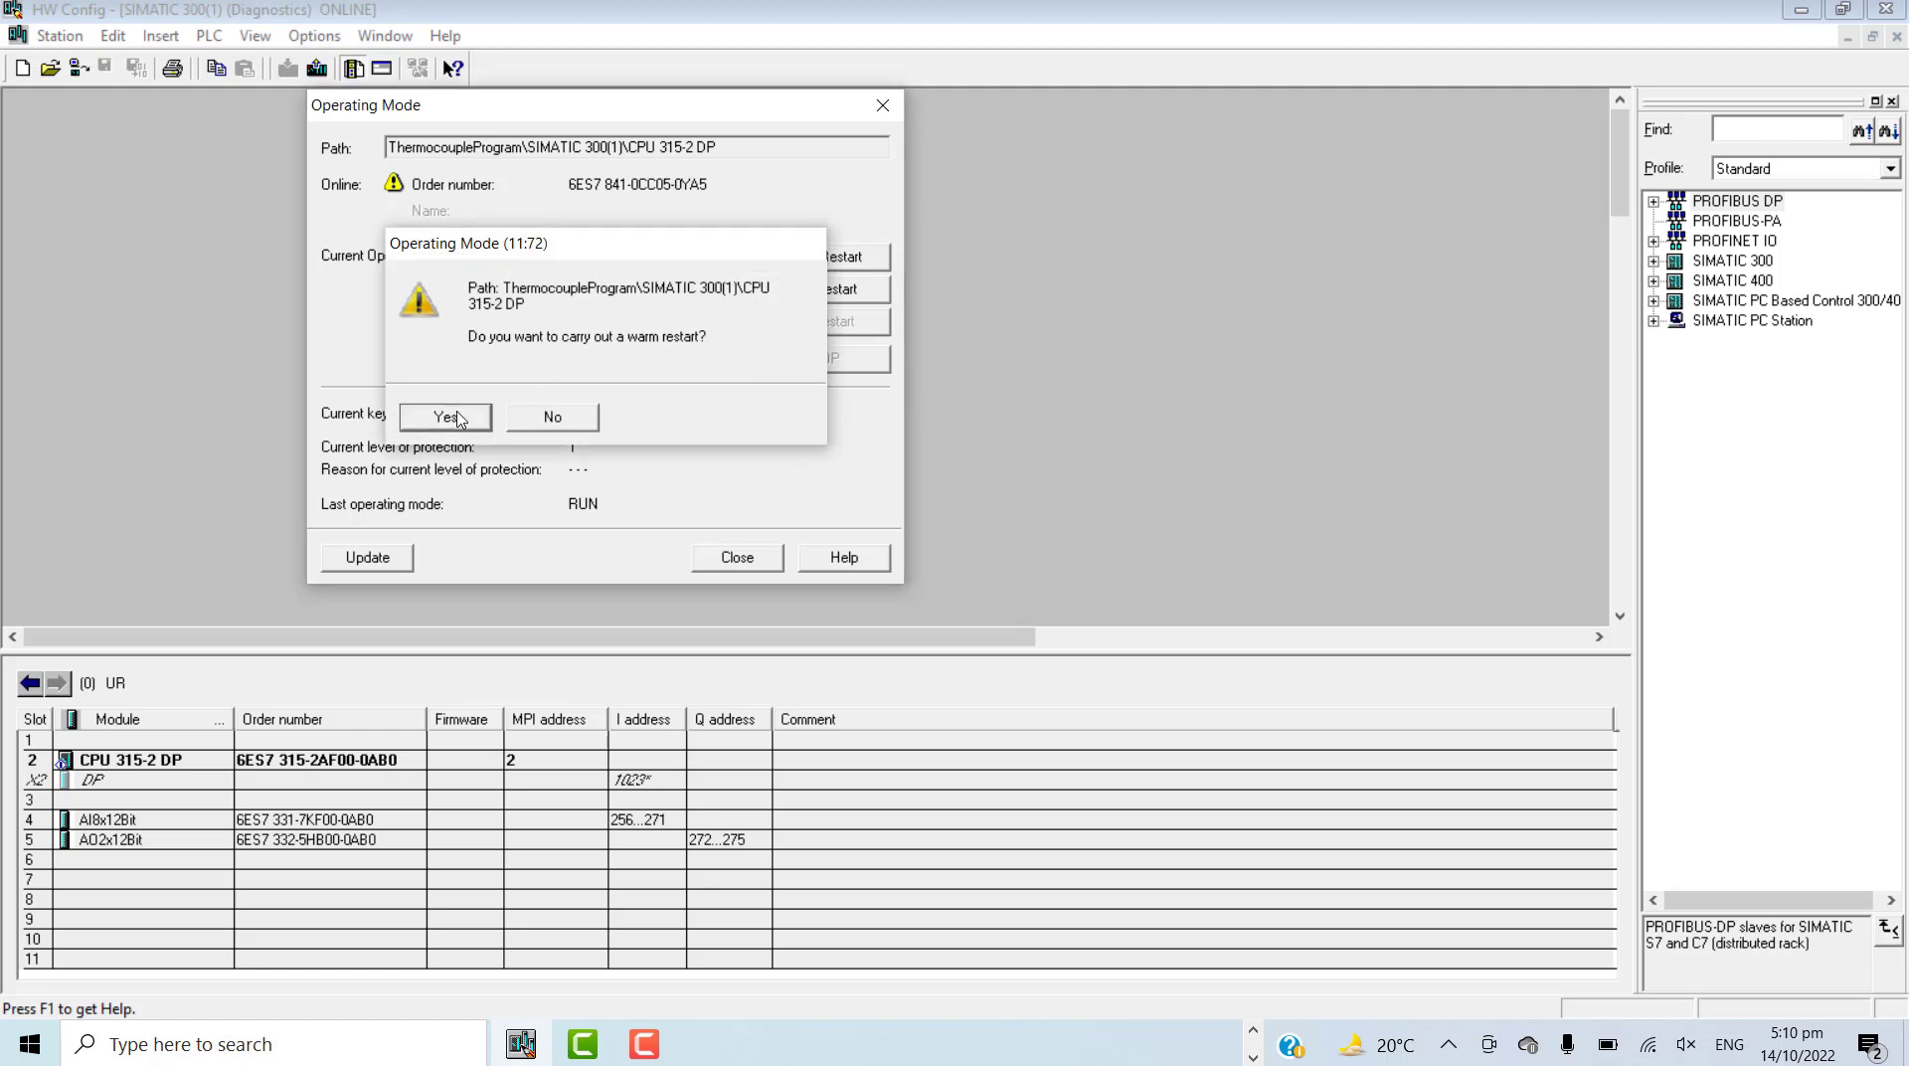
{"action": "left_click", "coordinate": [446, 416]}
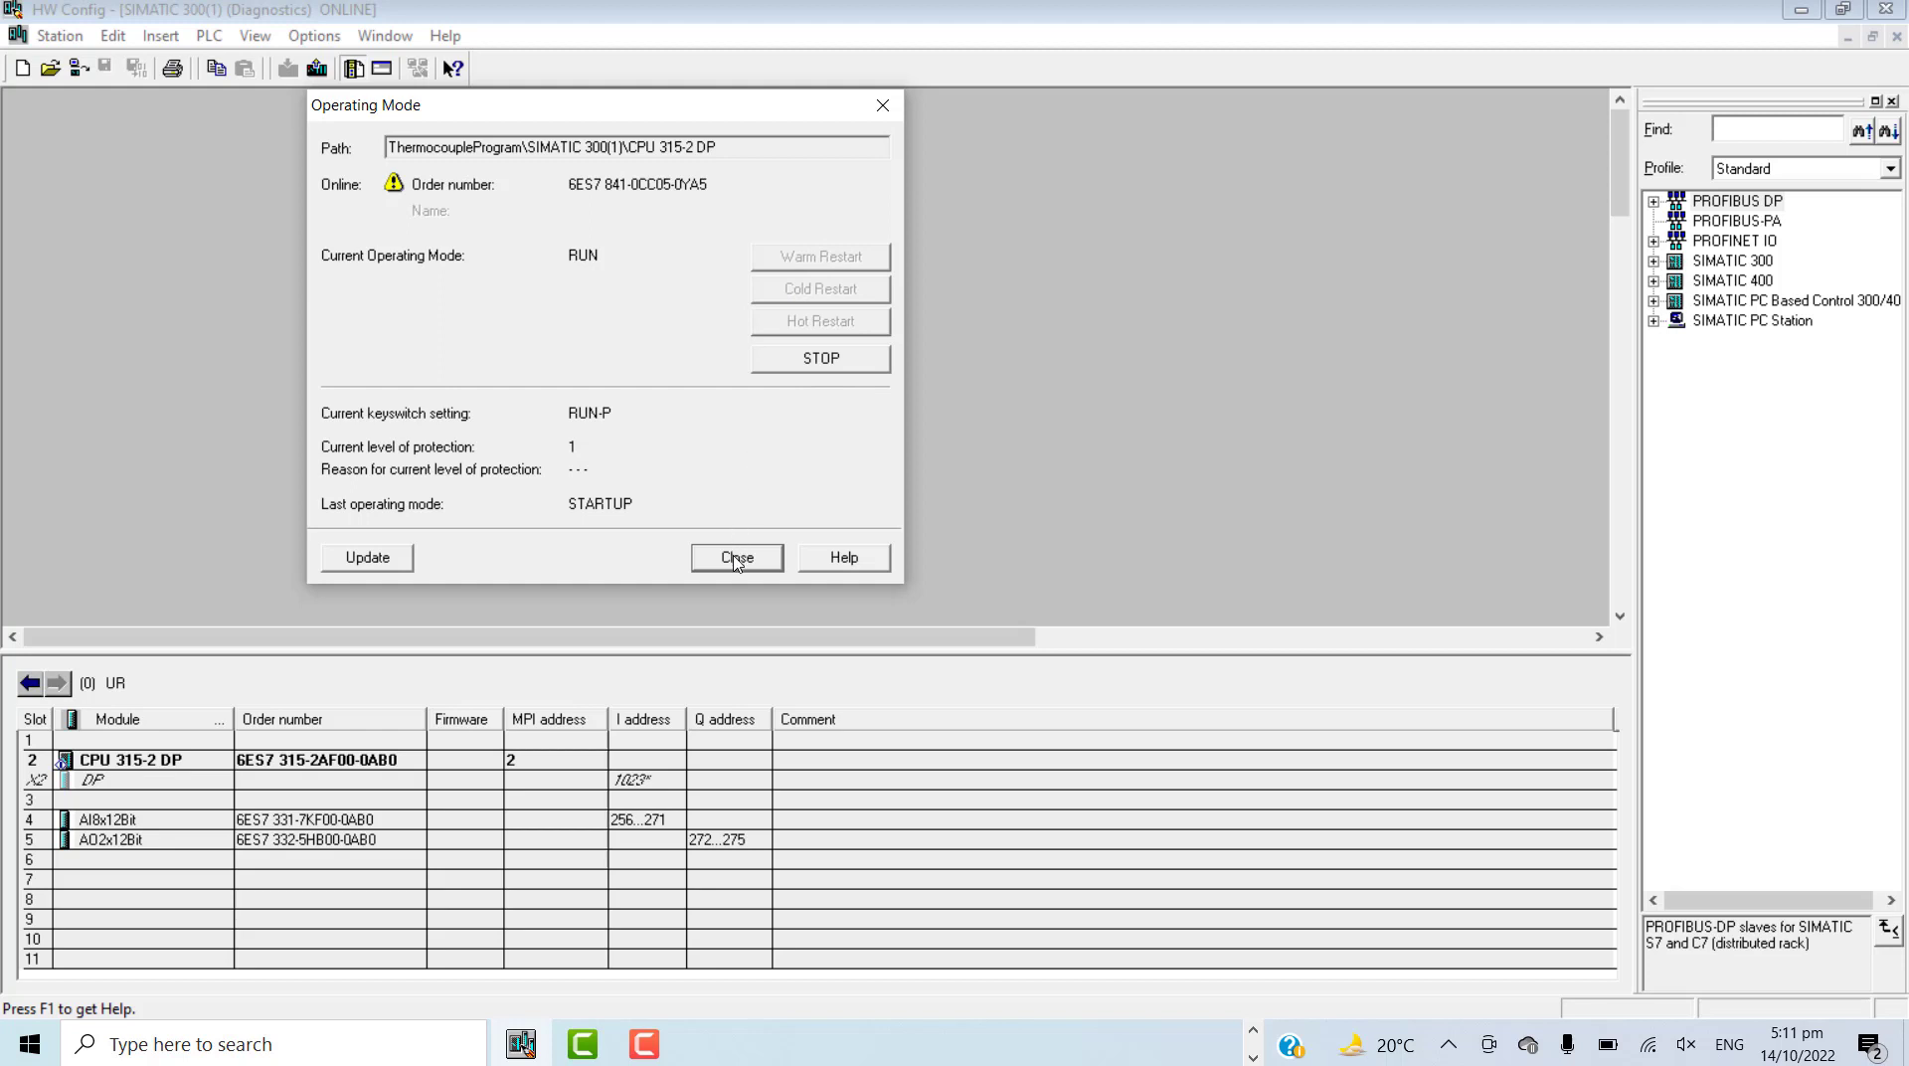
{"action": "left_click", "coordinate": [824, 363]}
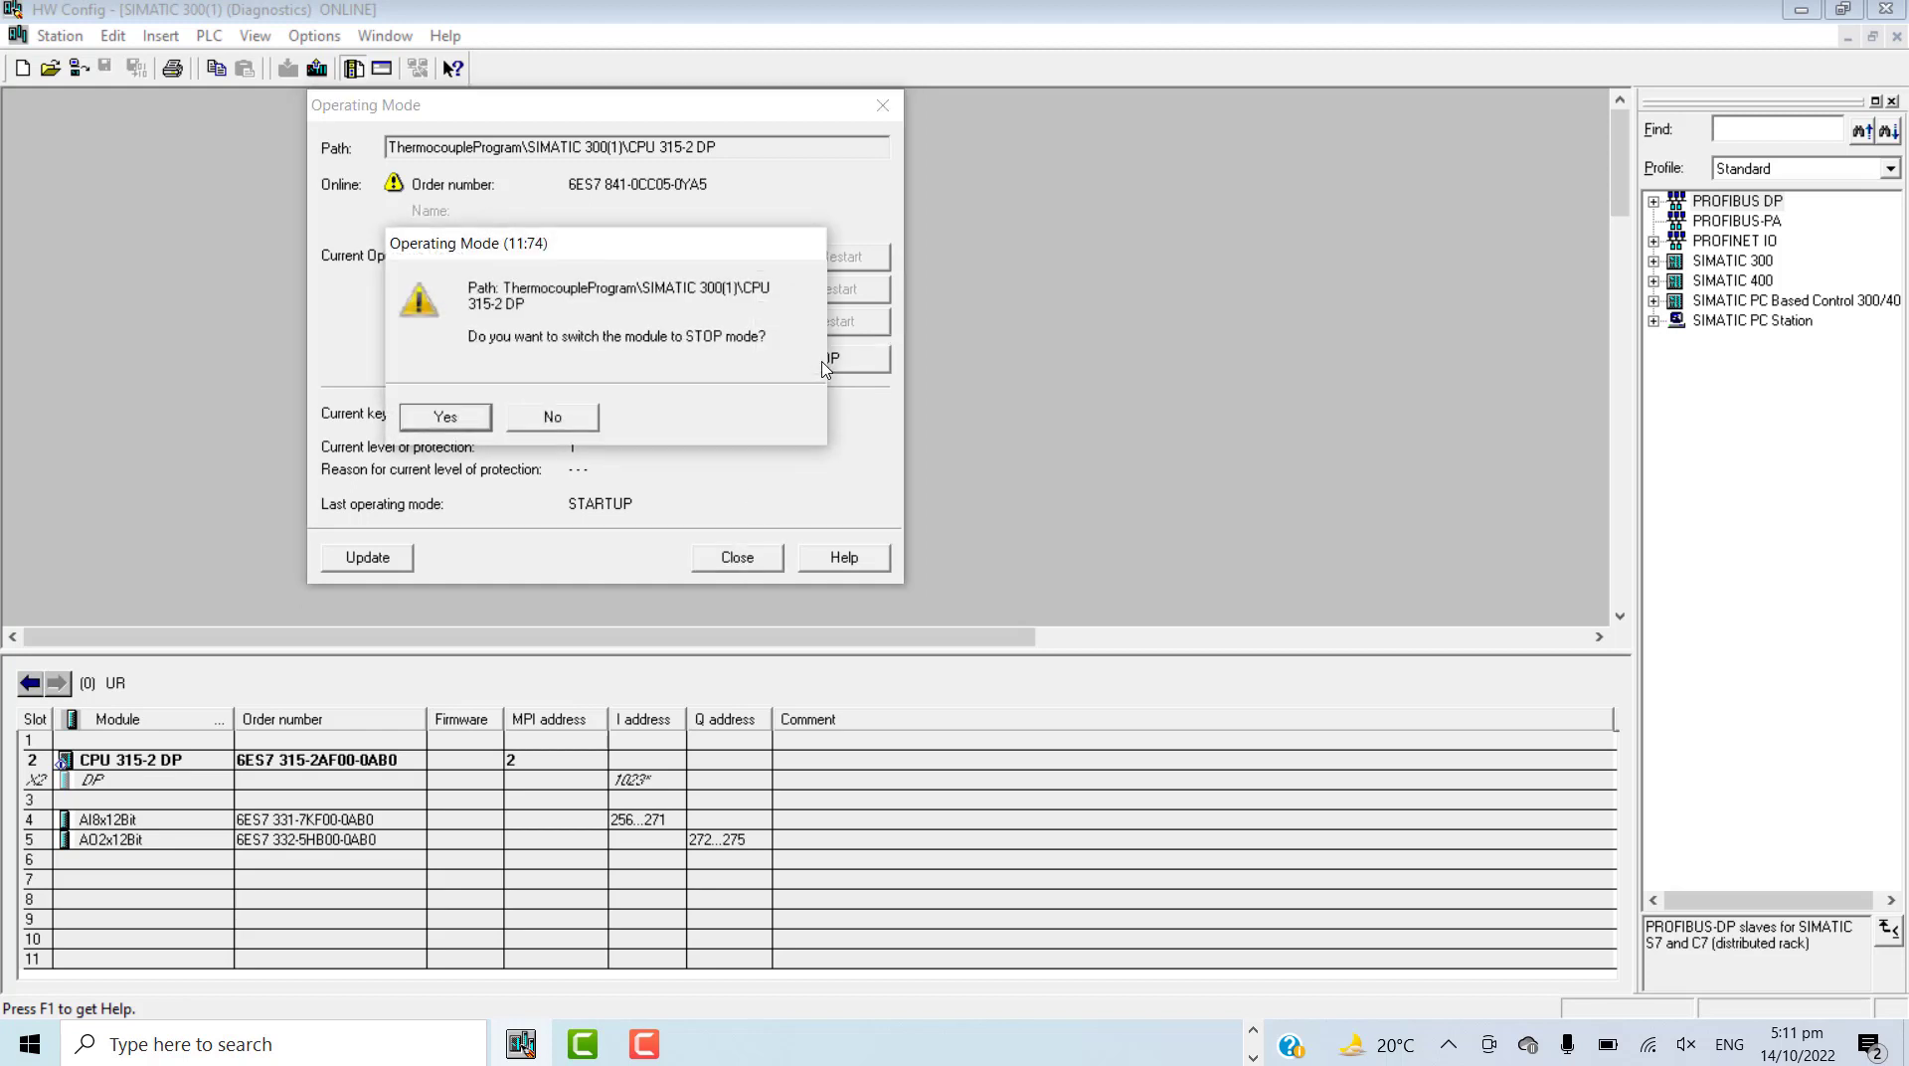
{"action": "left_click", "coordinate": [484, 421]}
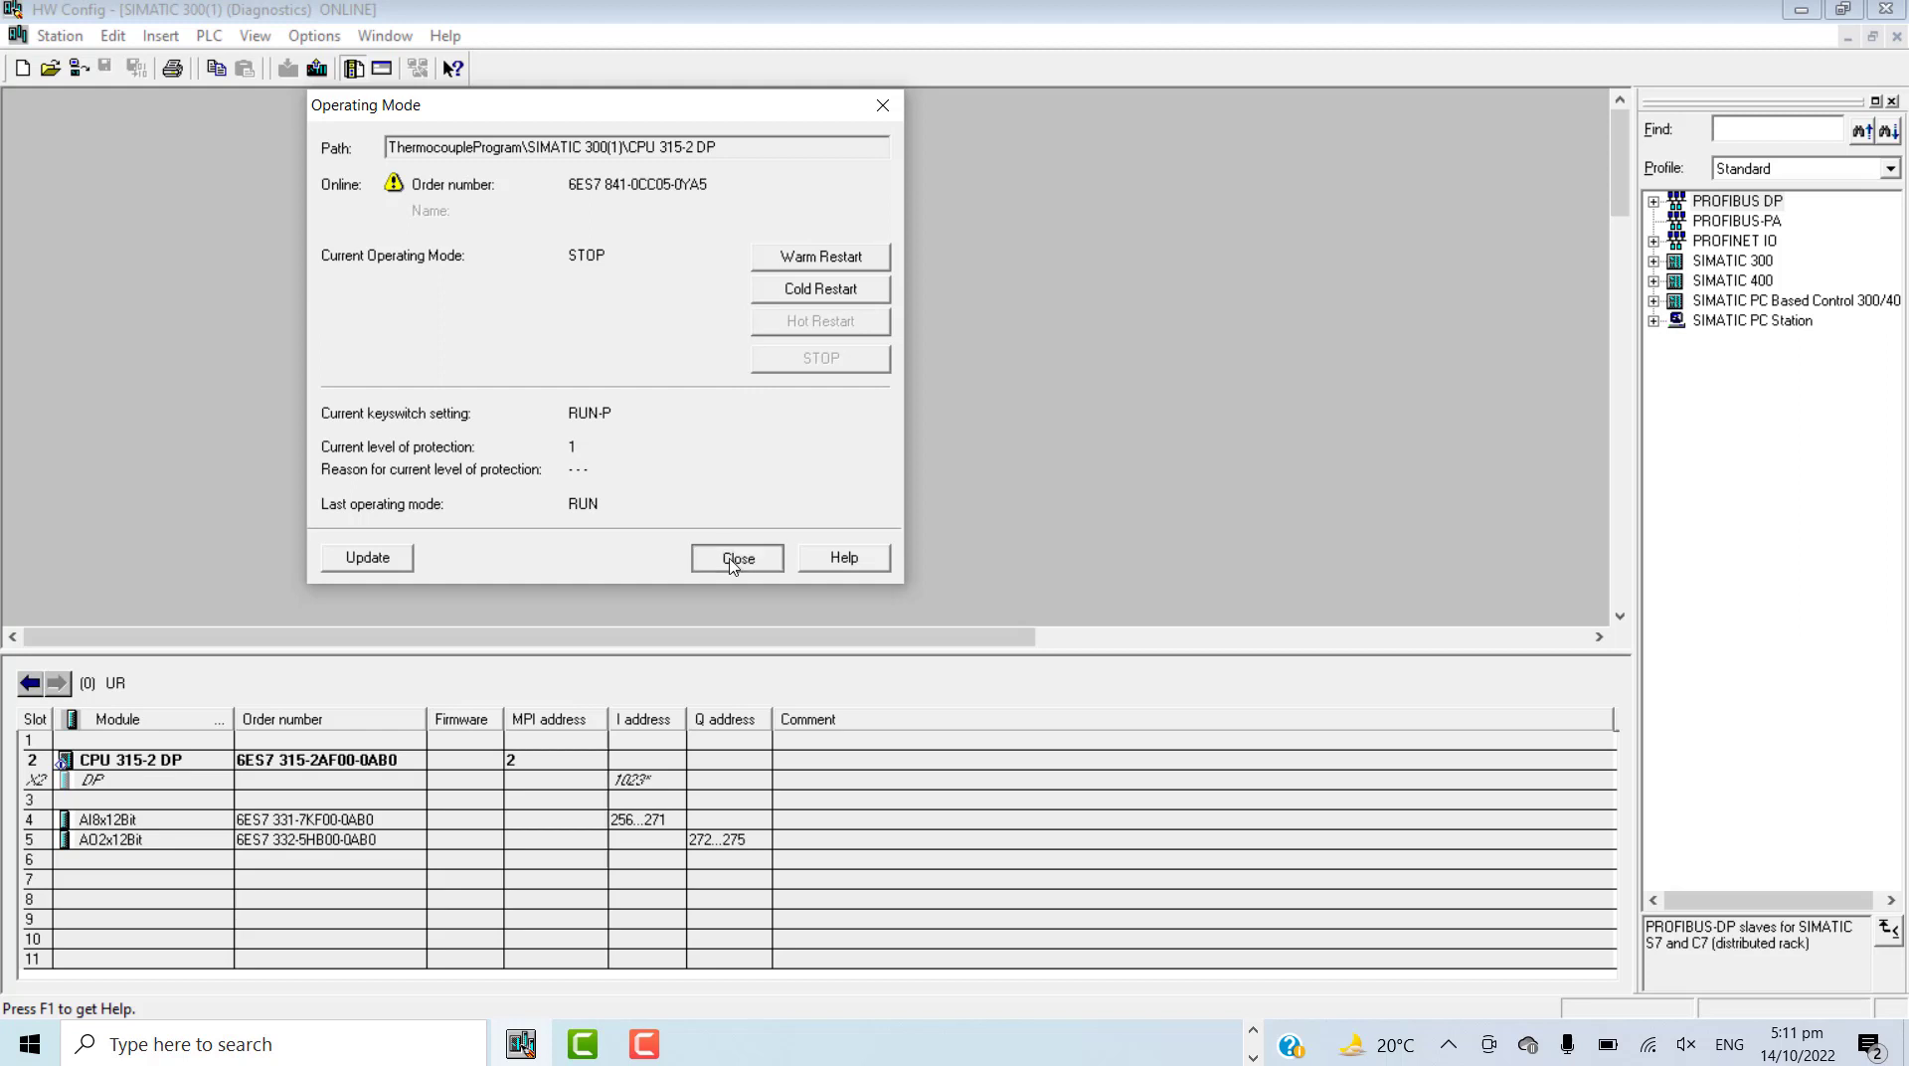
{"action": "left_click", "coordinate": [736, 557]}
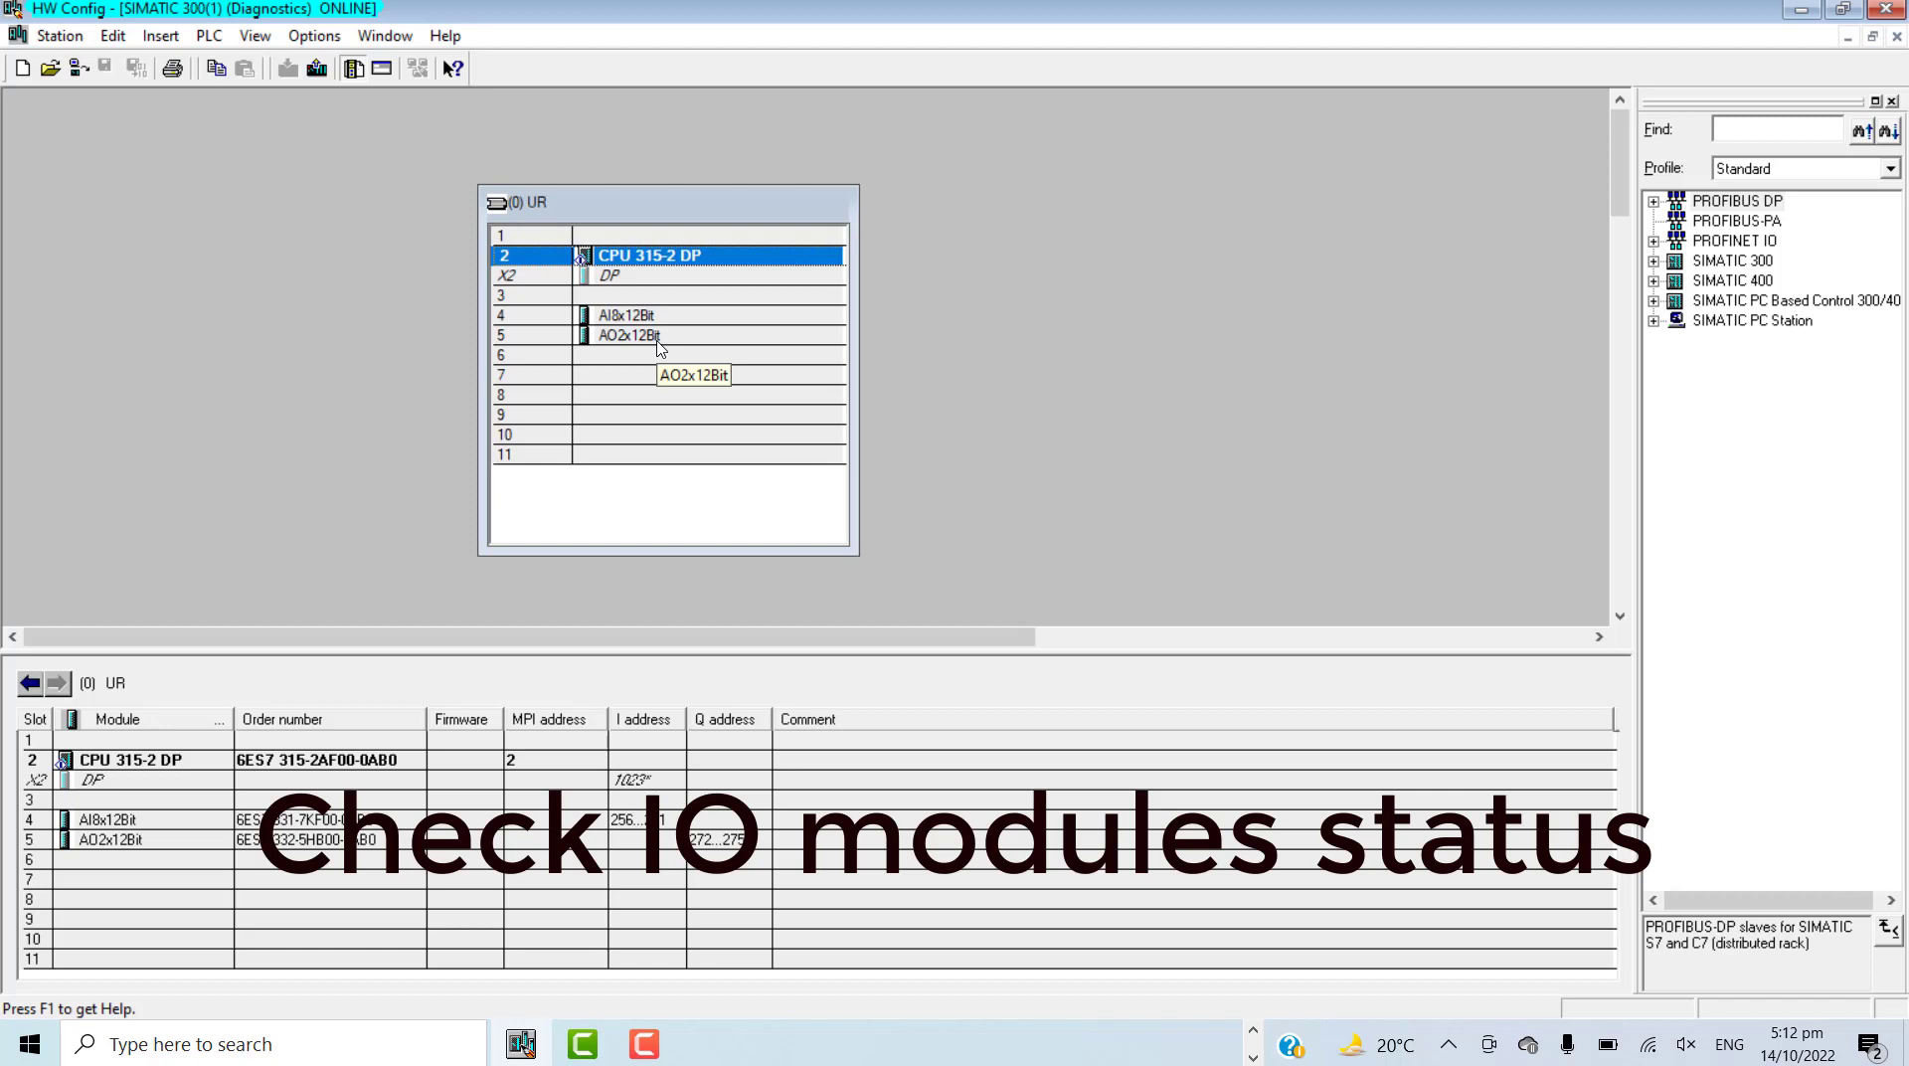
{"action": "right_click", "coordinate": [657, 343]}
{"action": "double_click", "coordinate": [617, 315]}
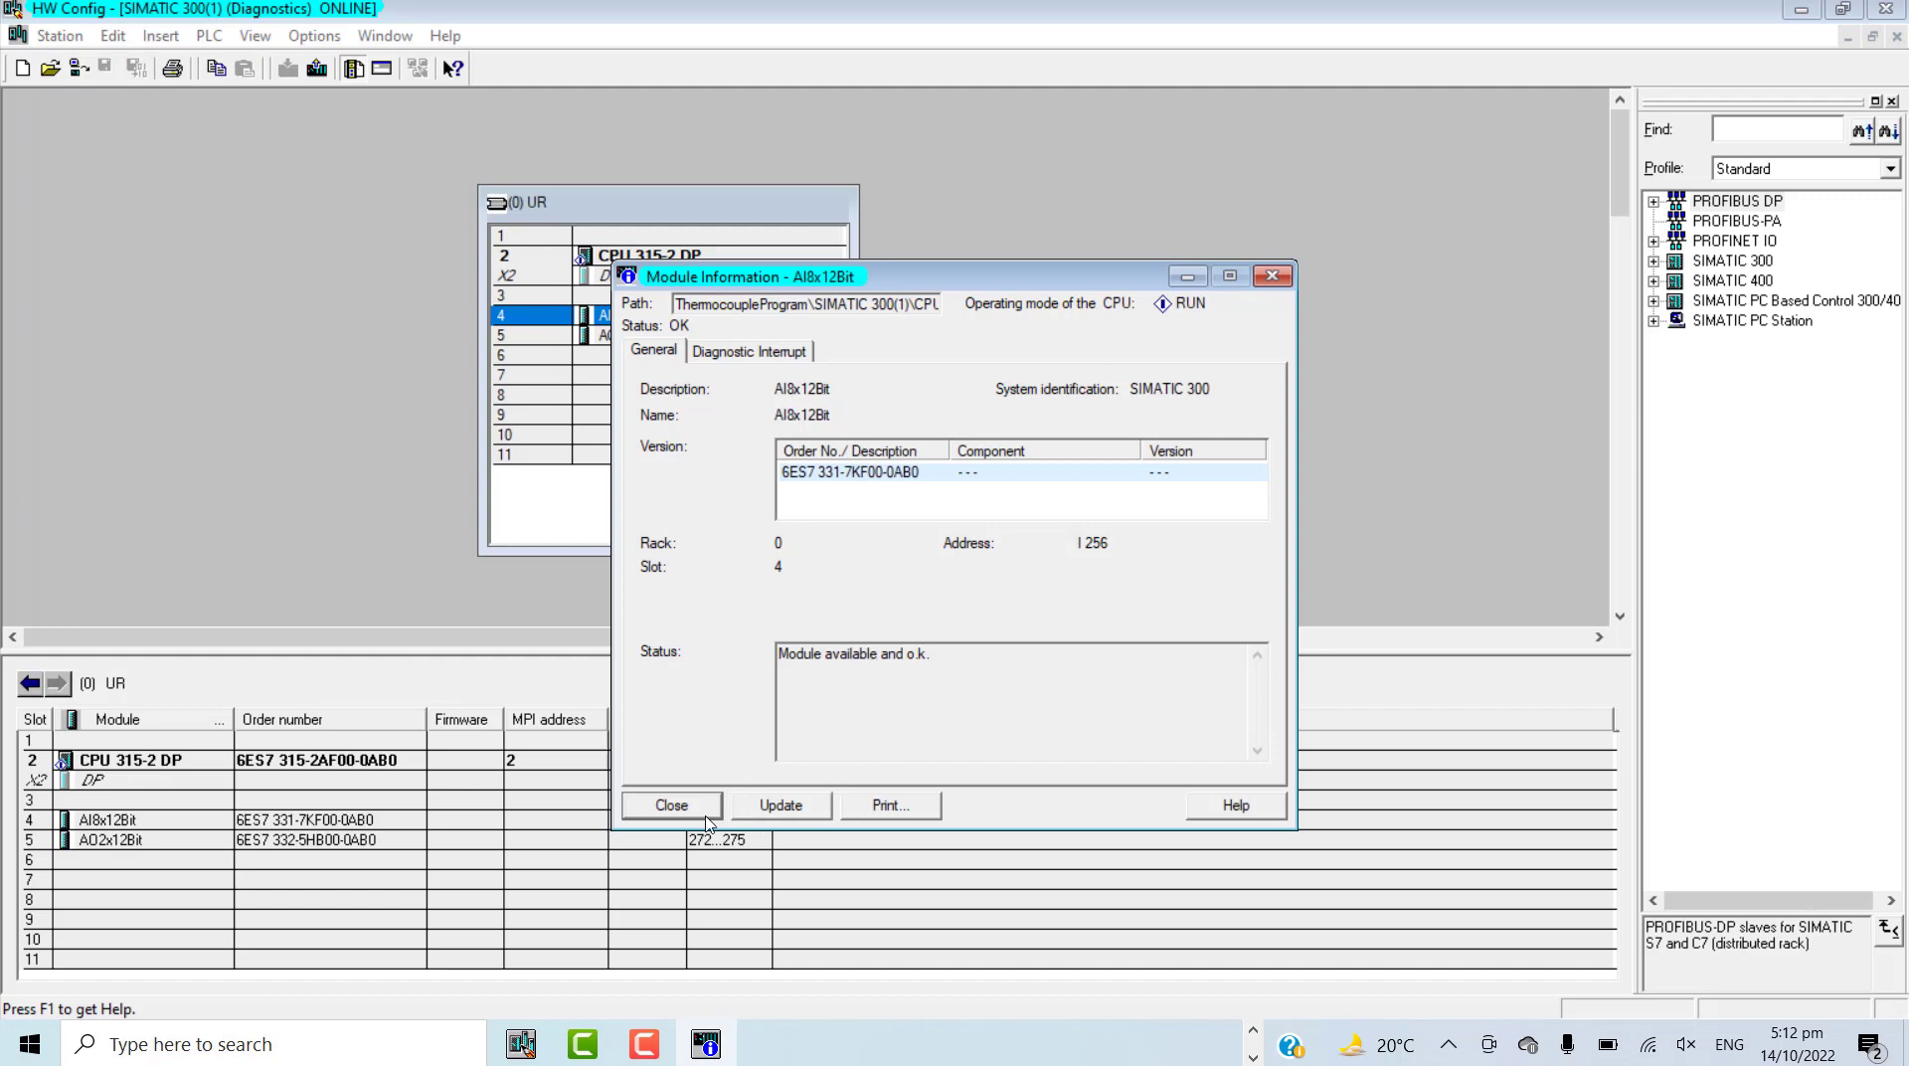
{"action": "left_click", "coordinate": [672, 805]}
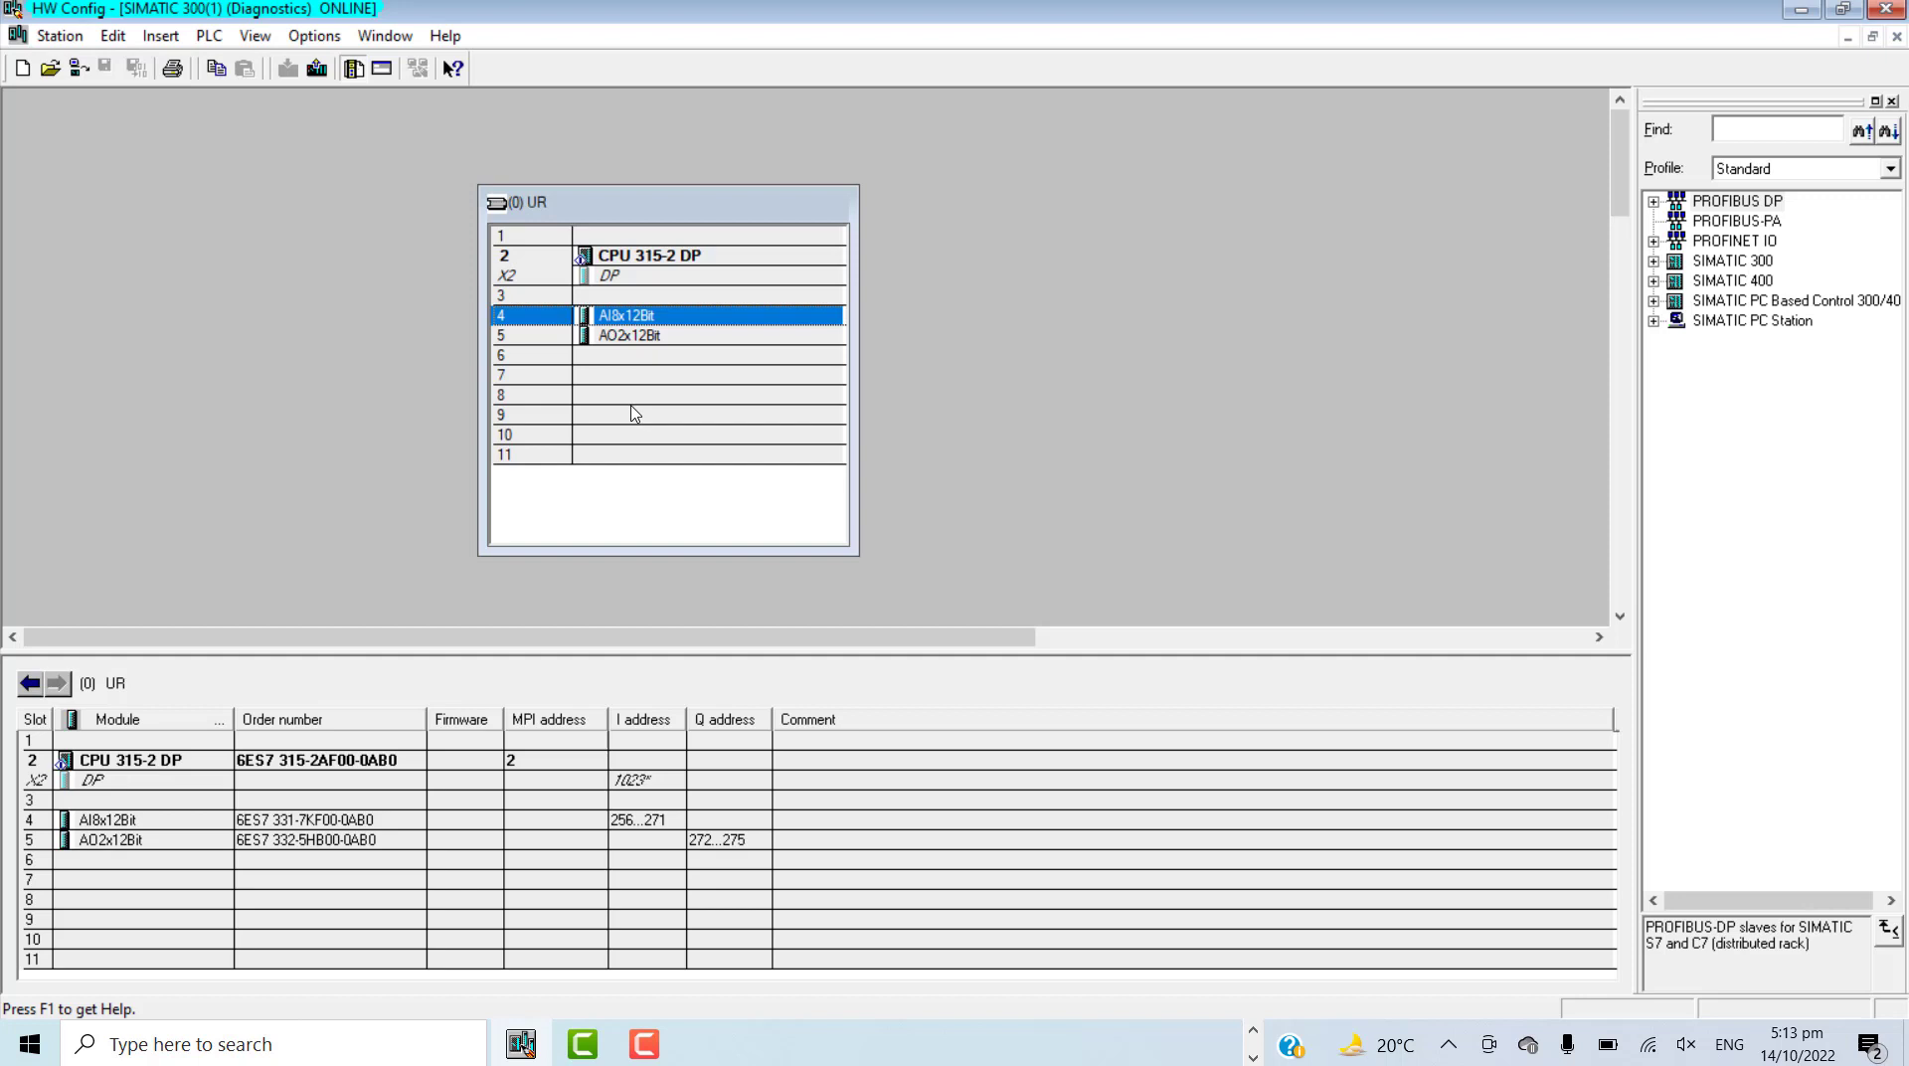
- Take HW Config offline, run ping 192.168.1.1 in Command Prompt, then close it
{"action": "left_click", "coordinate": [78, 70]}
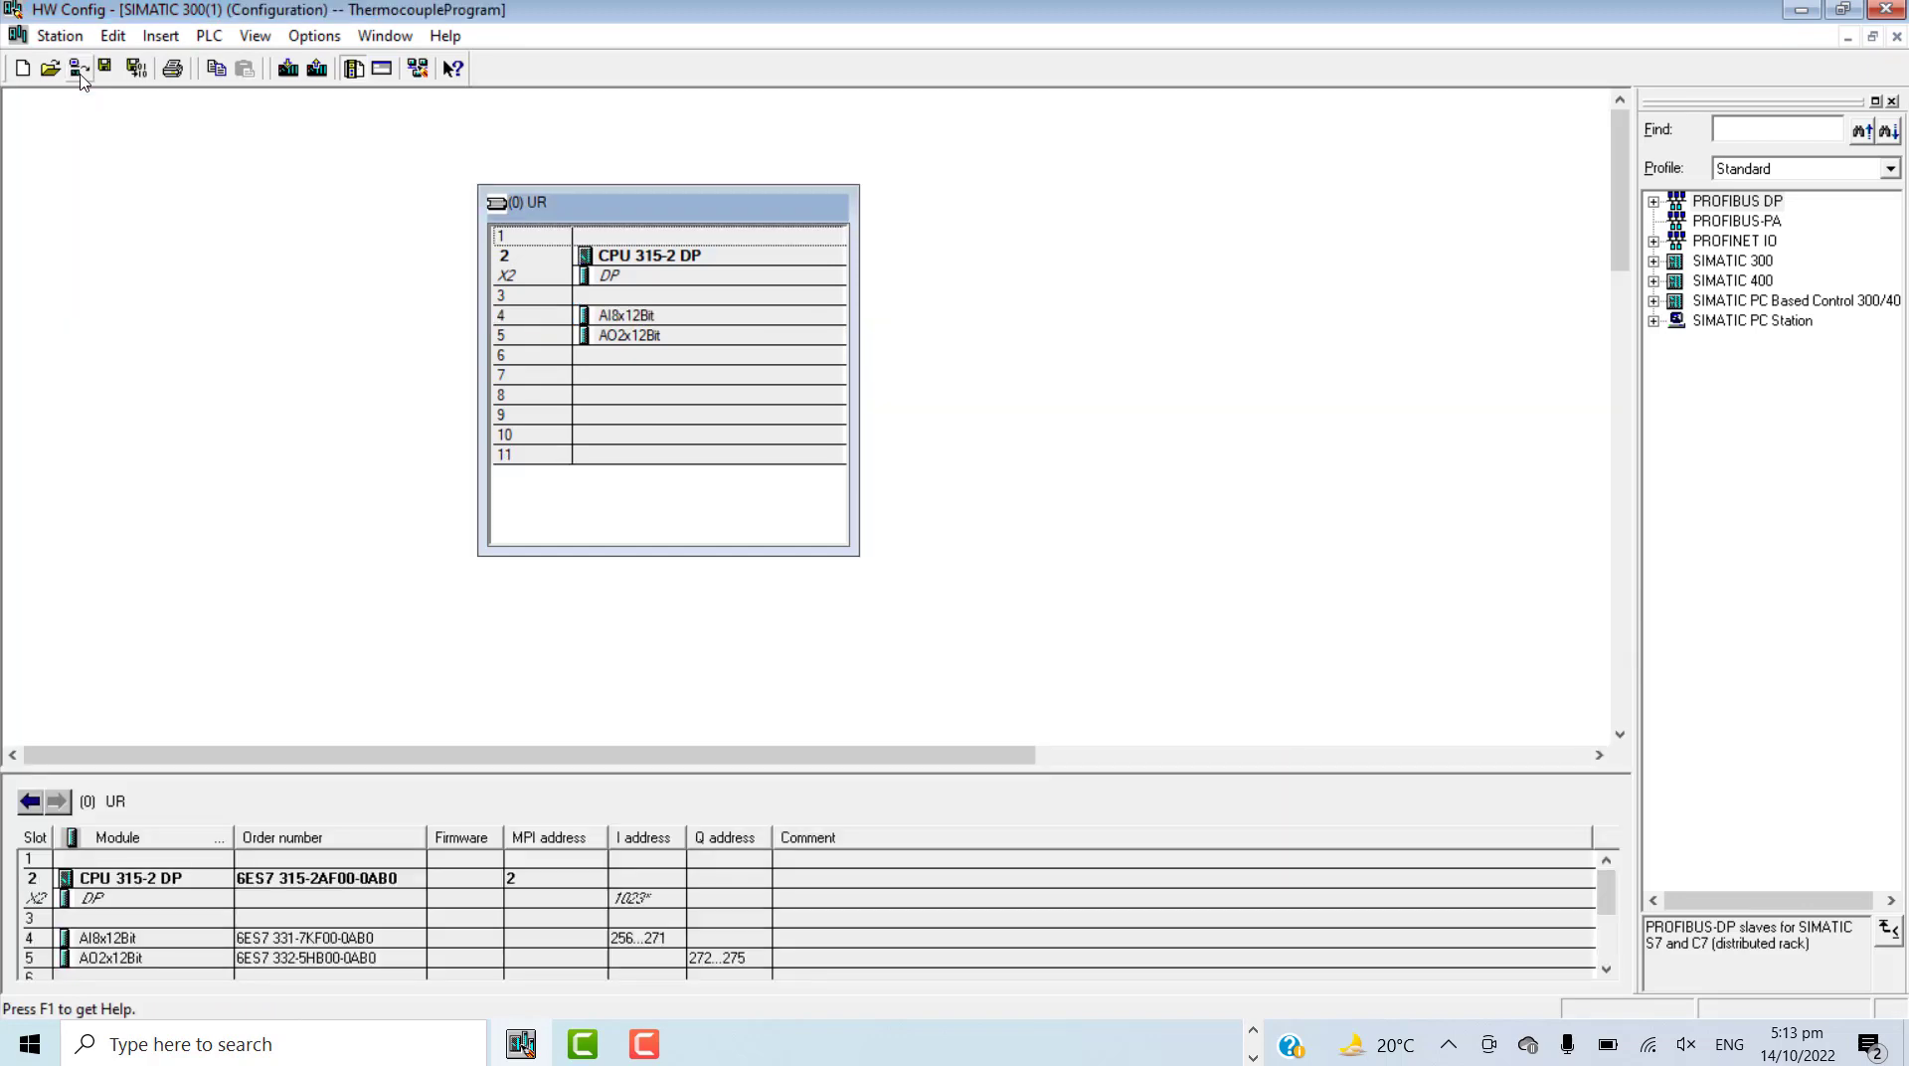
{"action": "left_click", "coordinate": [210, 1040]}
{"action": "type", "text": "cmd"}
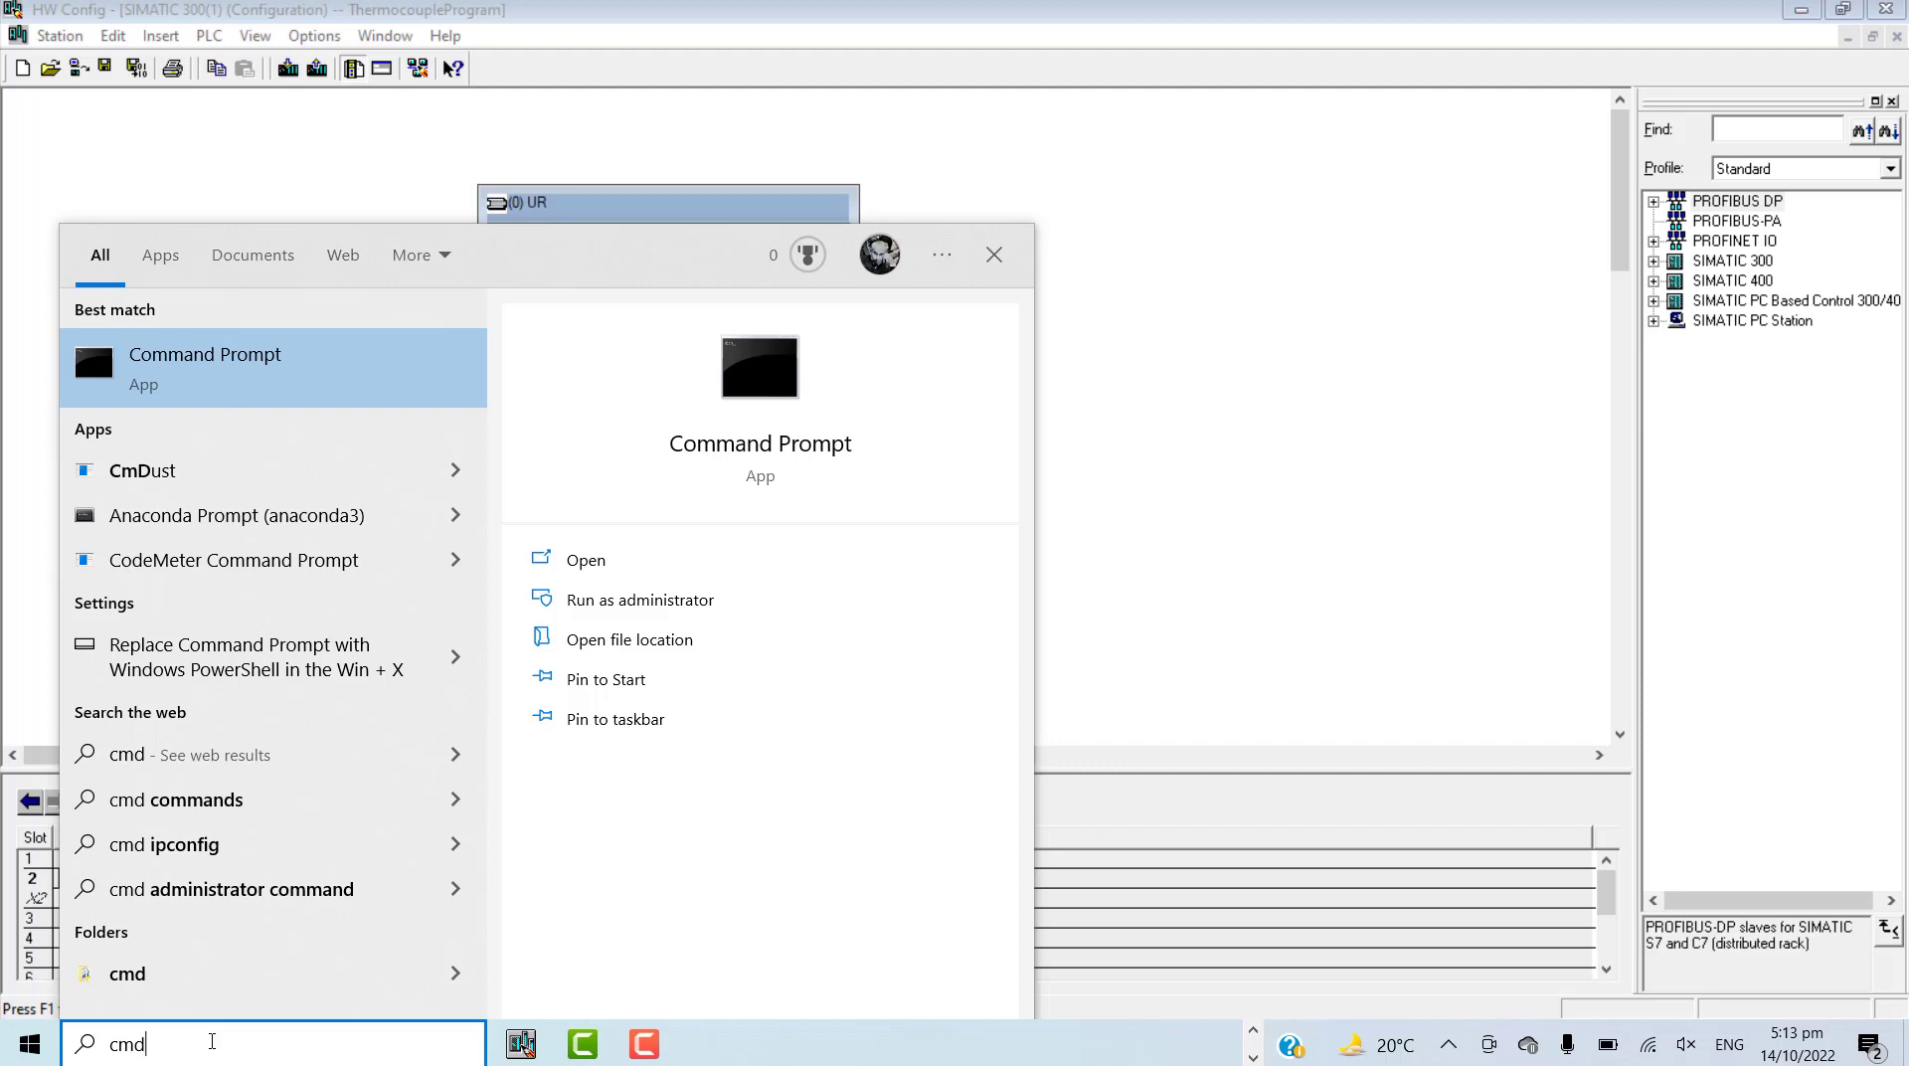
{"action": "key", "text": "Return"}
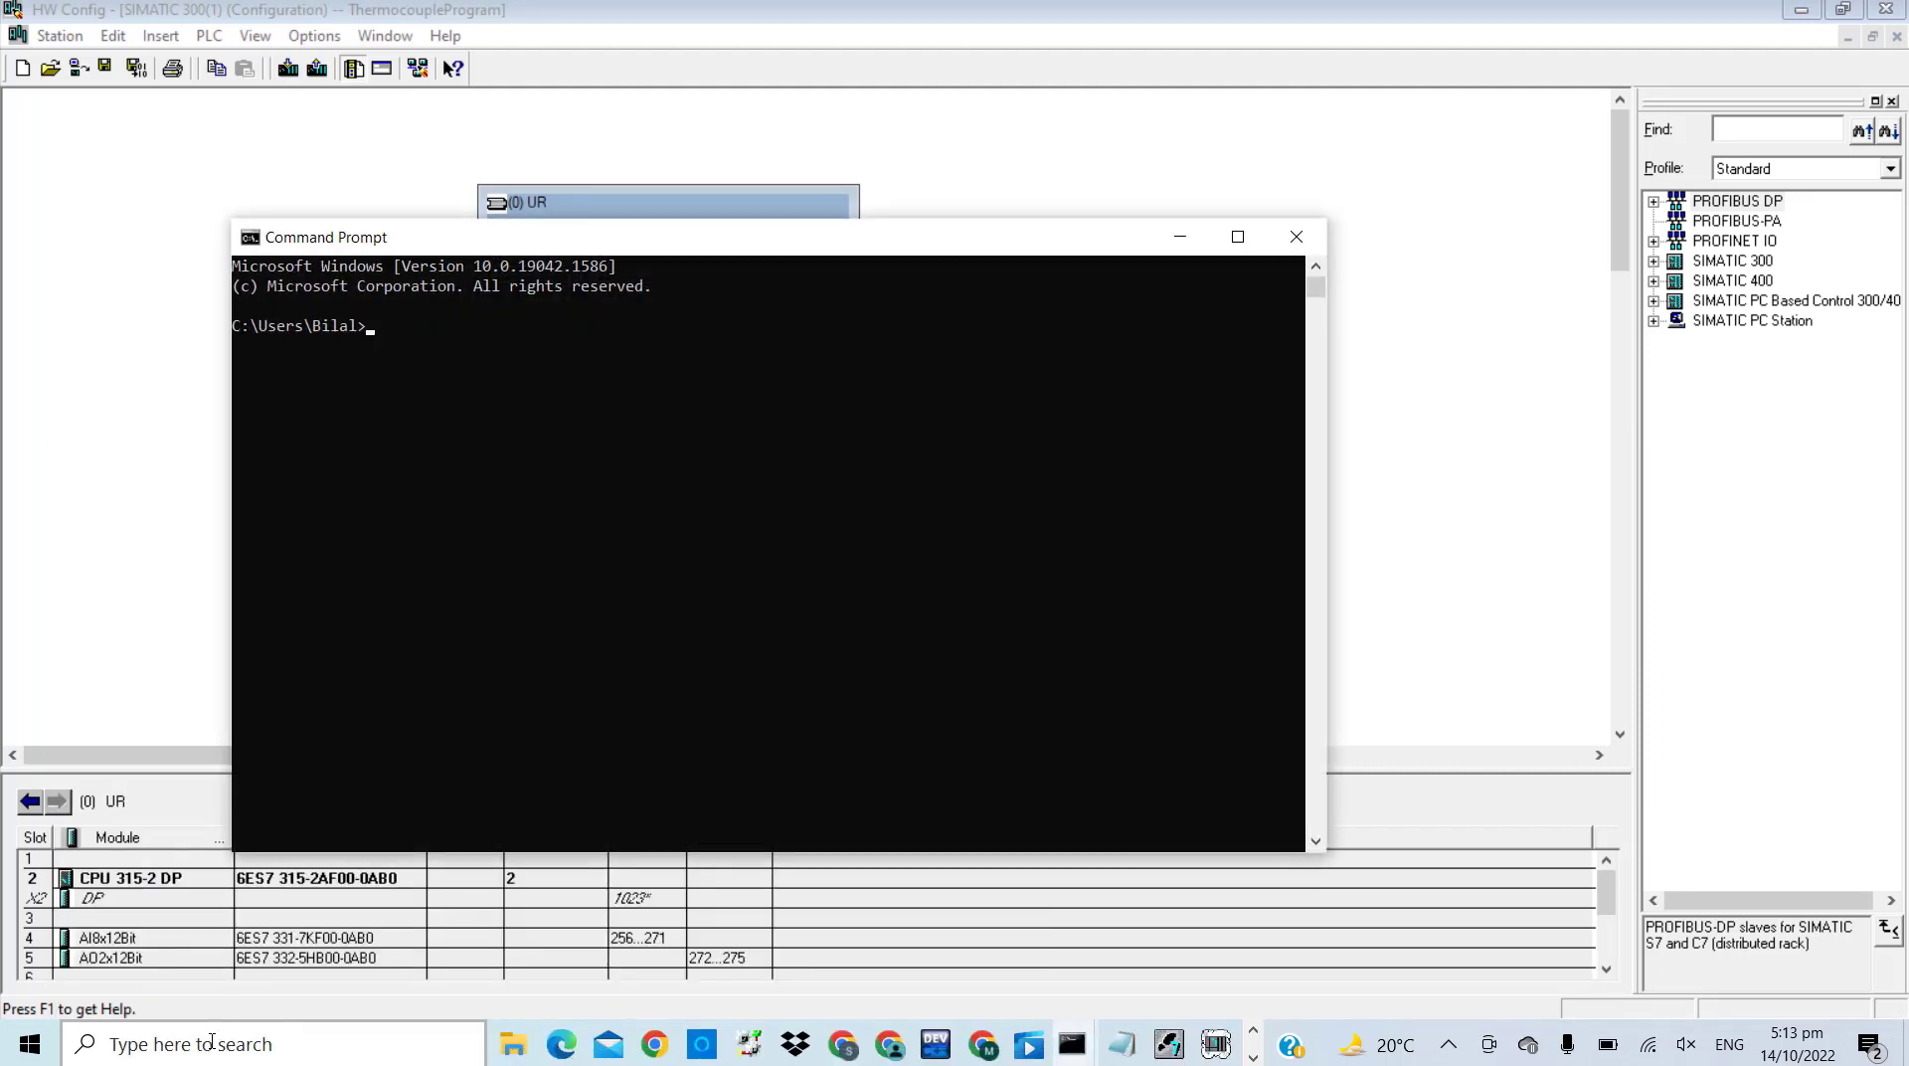
{"action": "type", "text": "ping 192.168.1.1"}
{"action": "left_click", "coordinate": [1297, 238]}
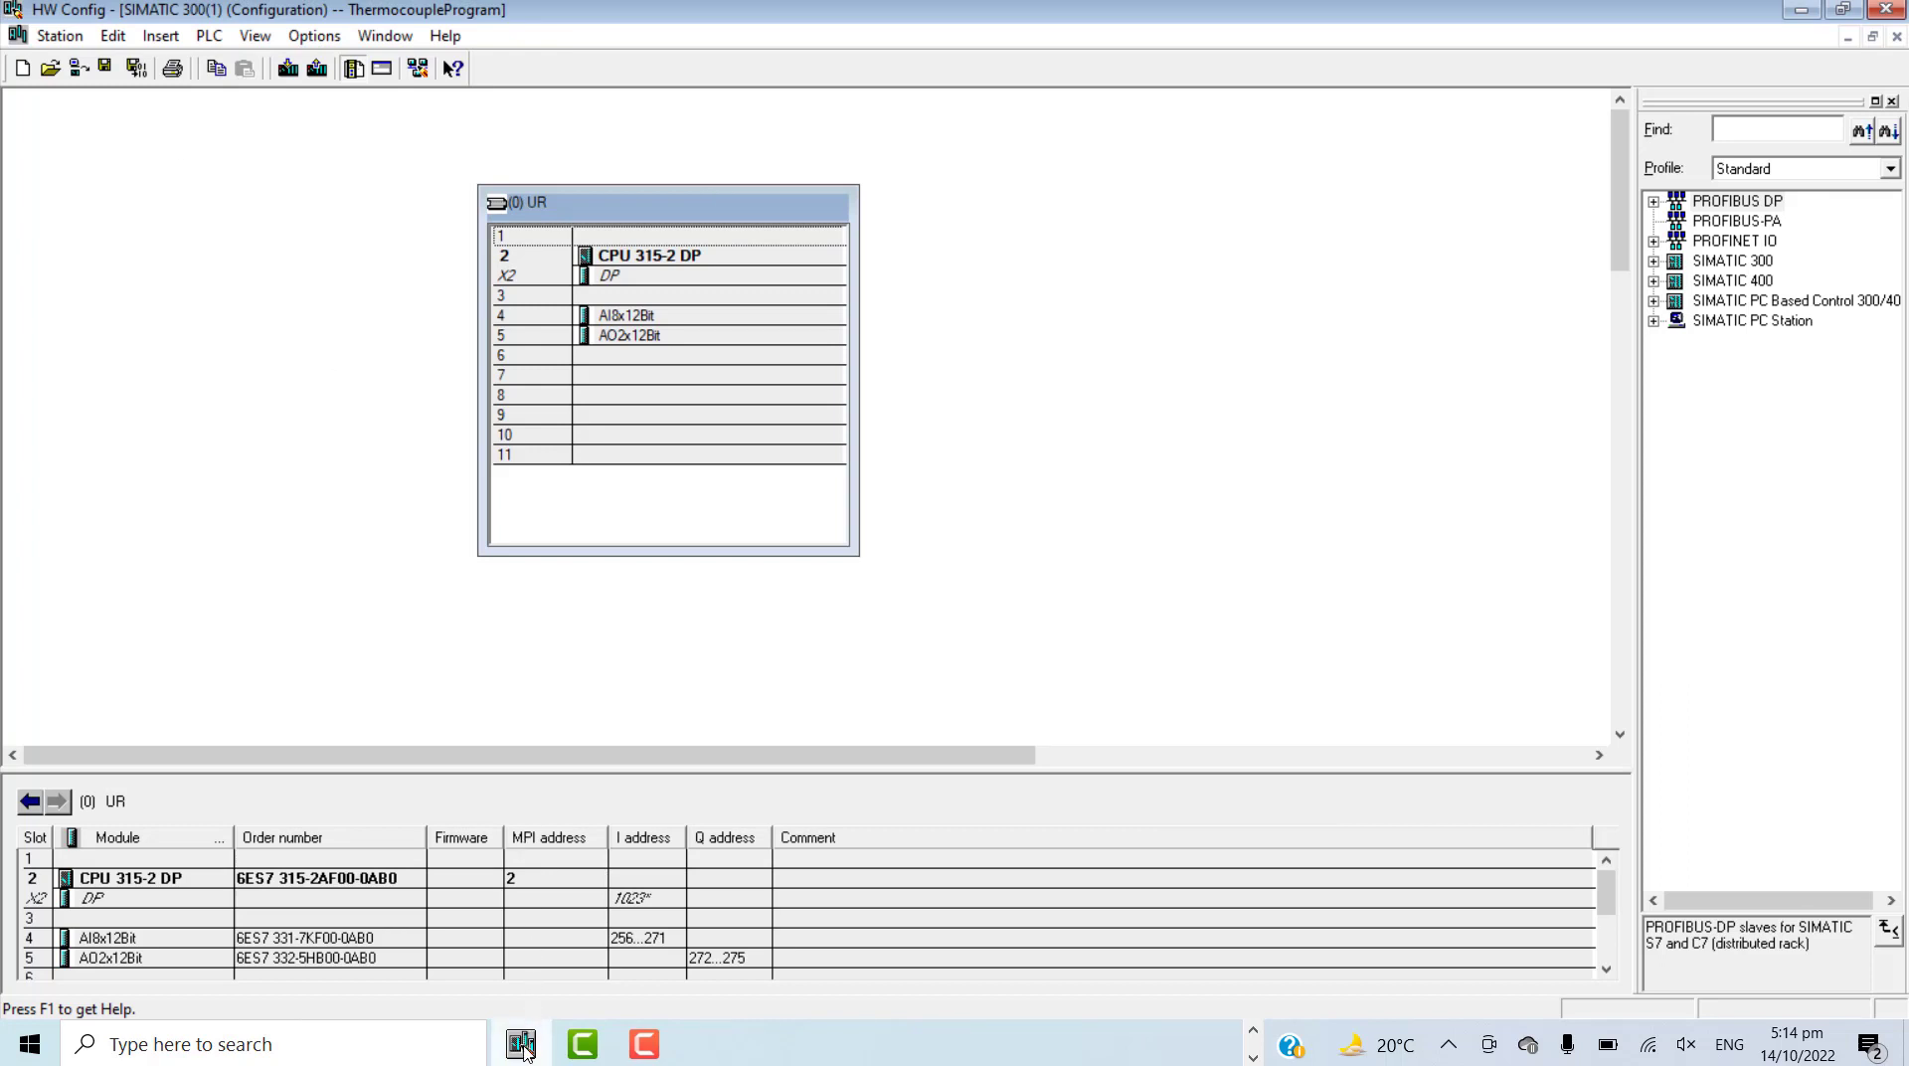
- In SIMATIC Manager, list the Blocks folder (OB1, FC105, FC106, DB1, SFC105), then select SIMATIC 300(1)
{"action": "mouse_move", "coordinate": [522, 1046]}
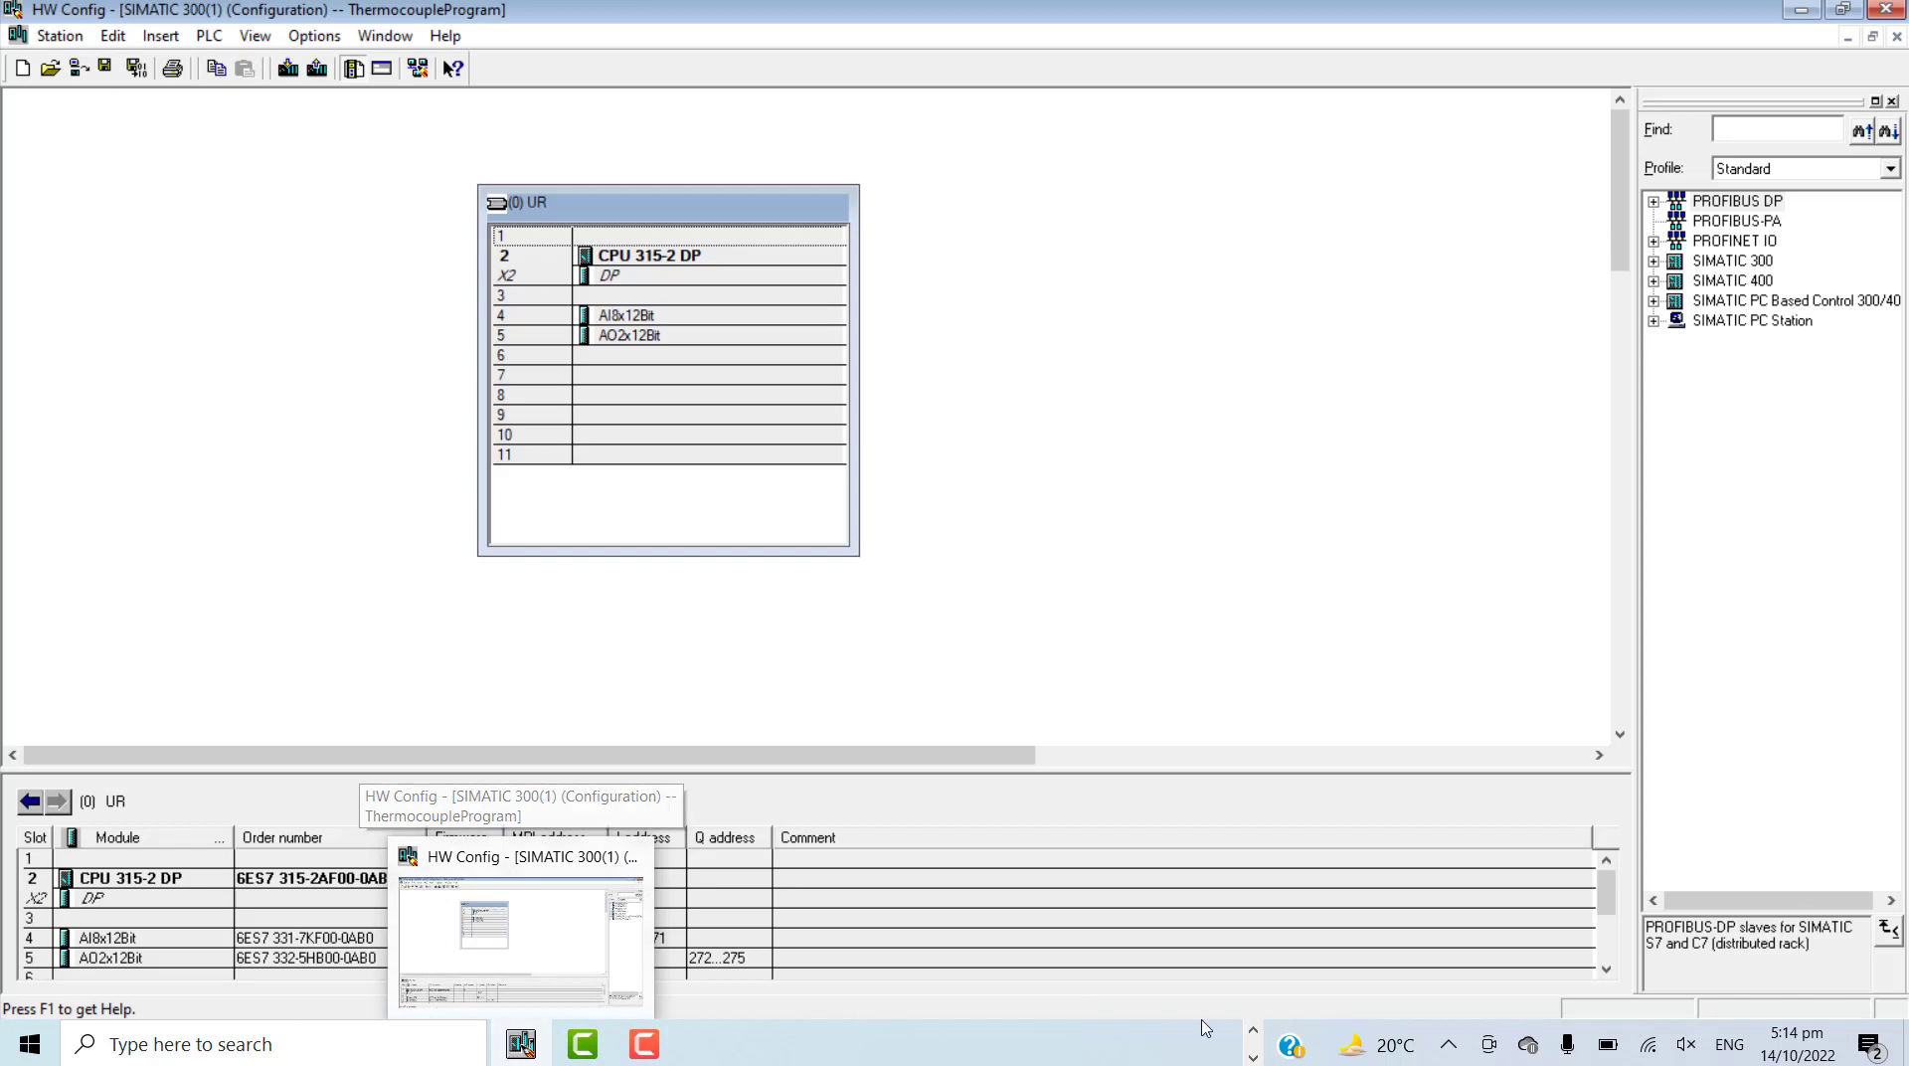
{"action": "left_click", "coordinate": [1254, 1058]}
{"action": "left_click", "coordinate": [1253, 1031]}
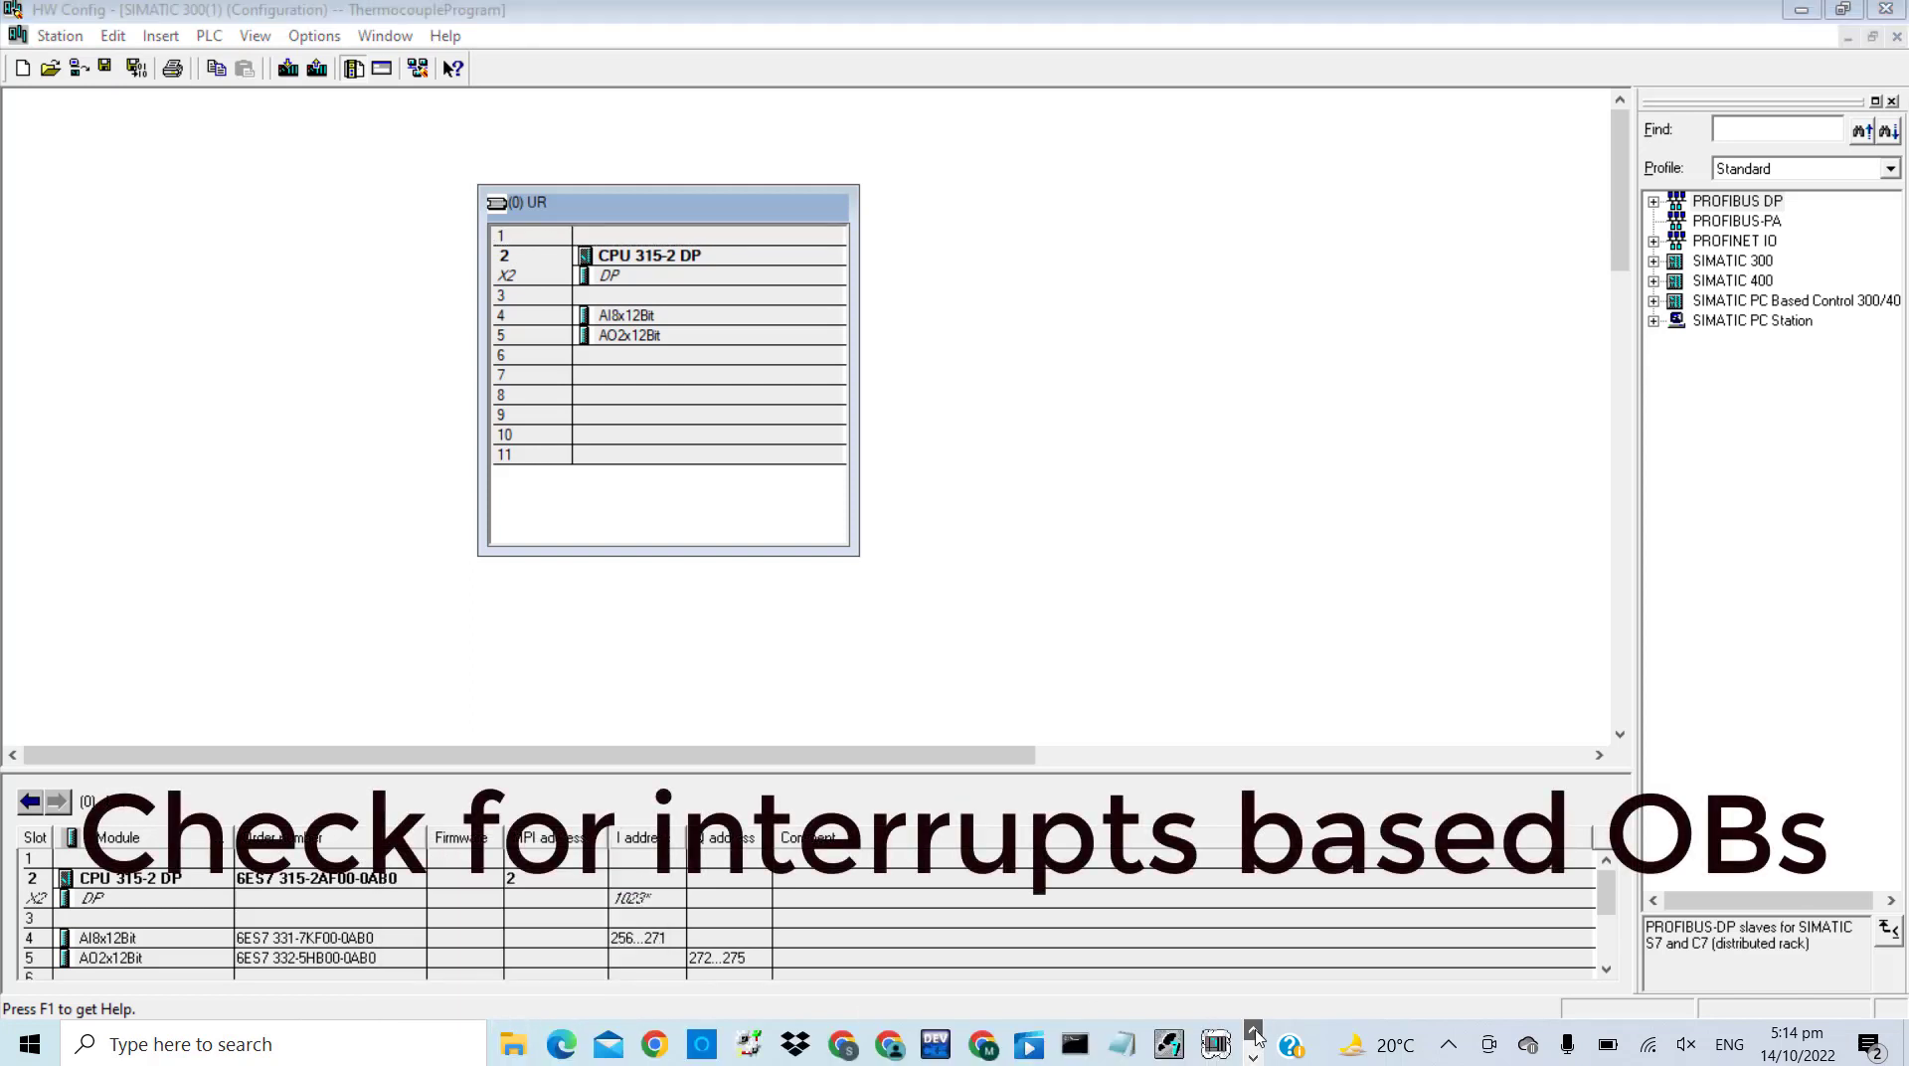
{"action": "left_click", "coordinate": [1169, 1044]}
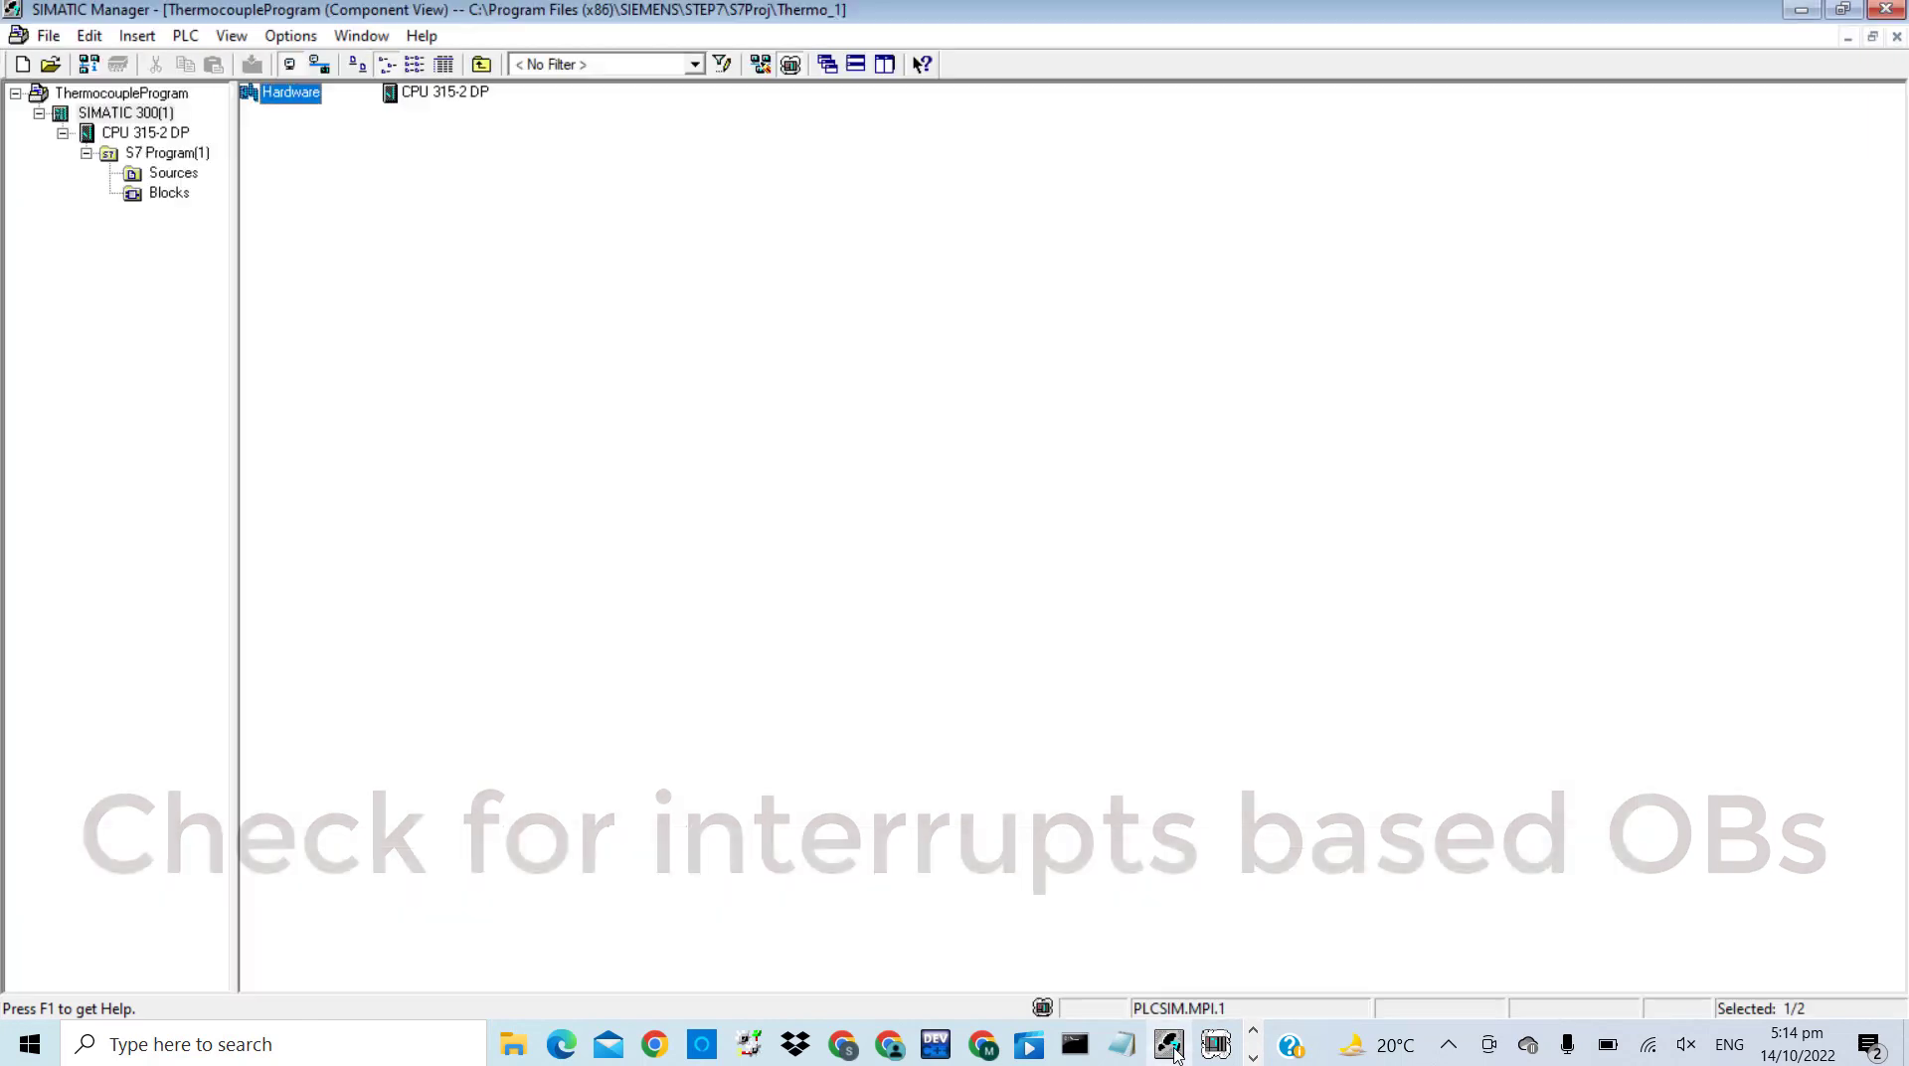
{"action": "left_click", "coordinate": [161, 198]}
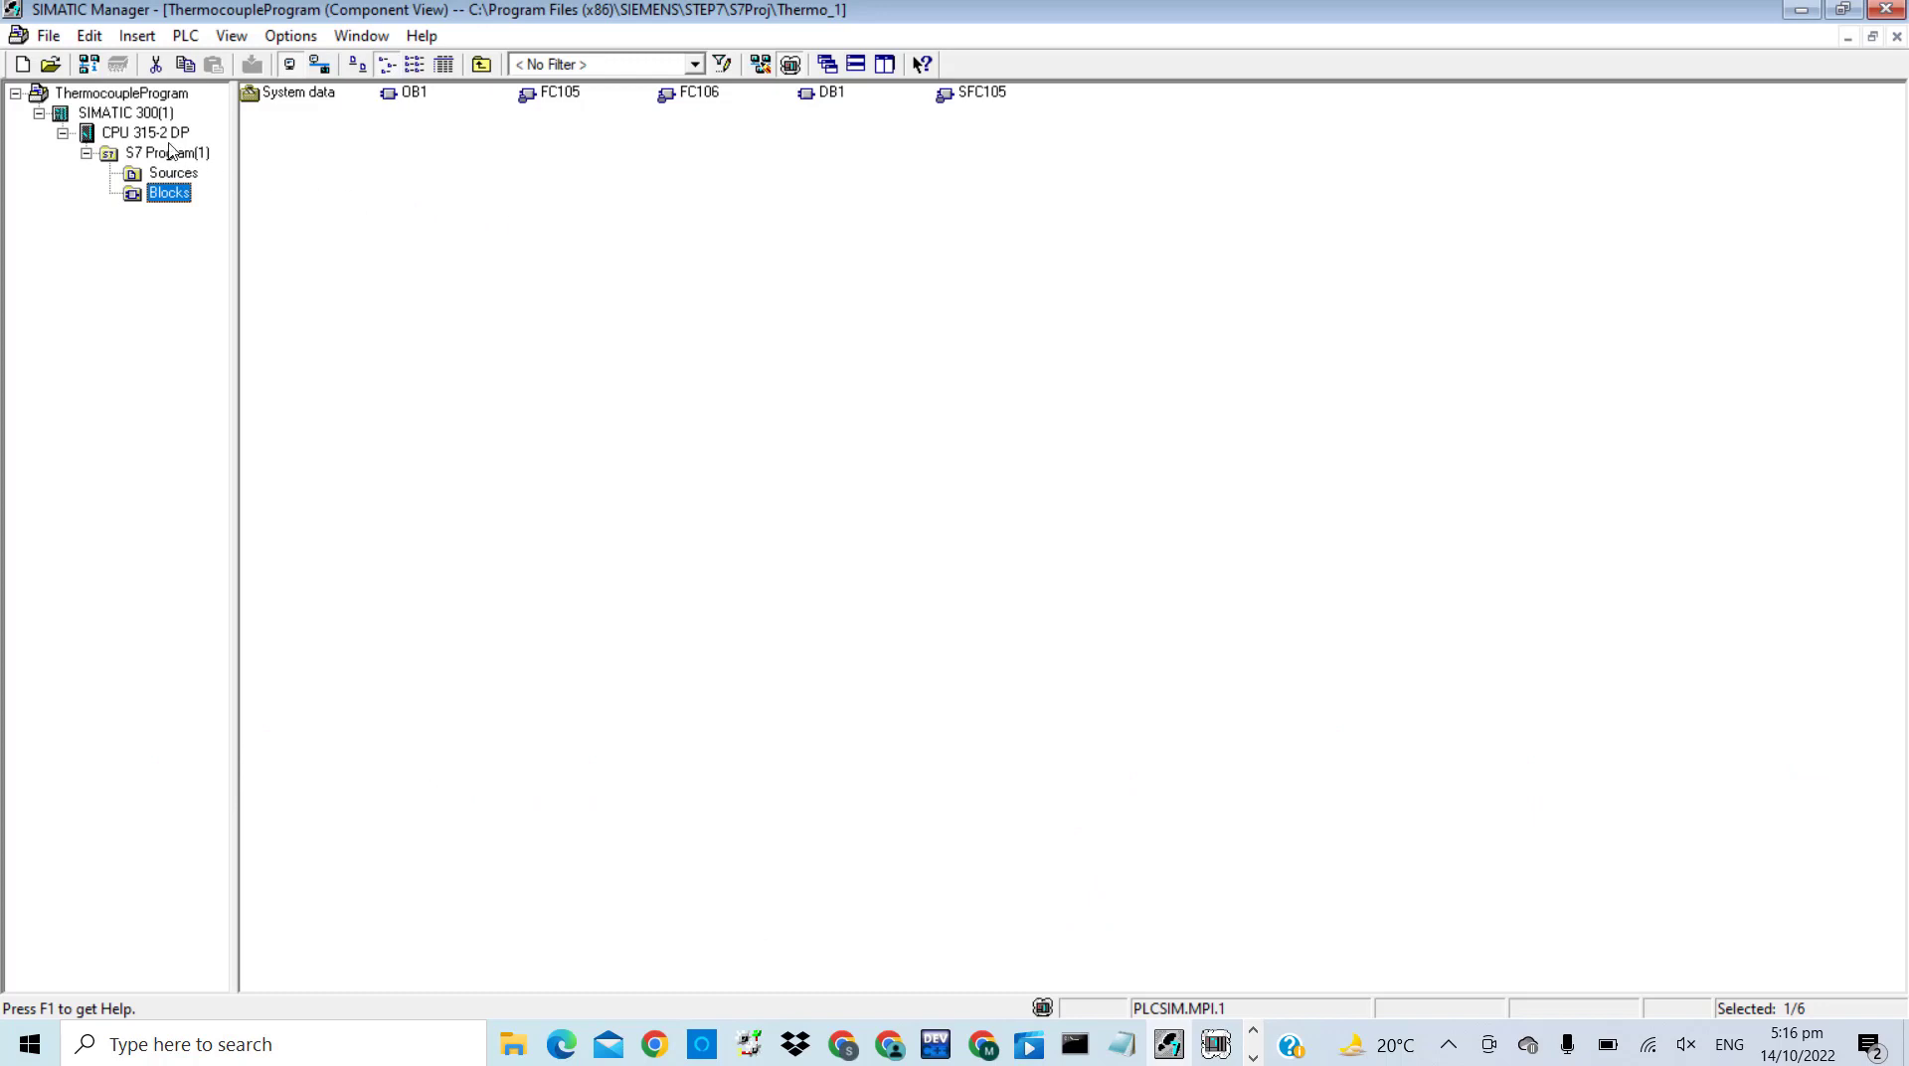
{"action": "left_click", "coordinate": [140, 116]}
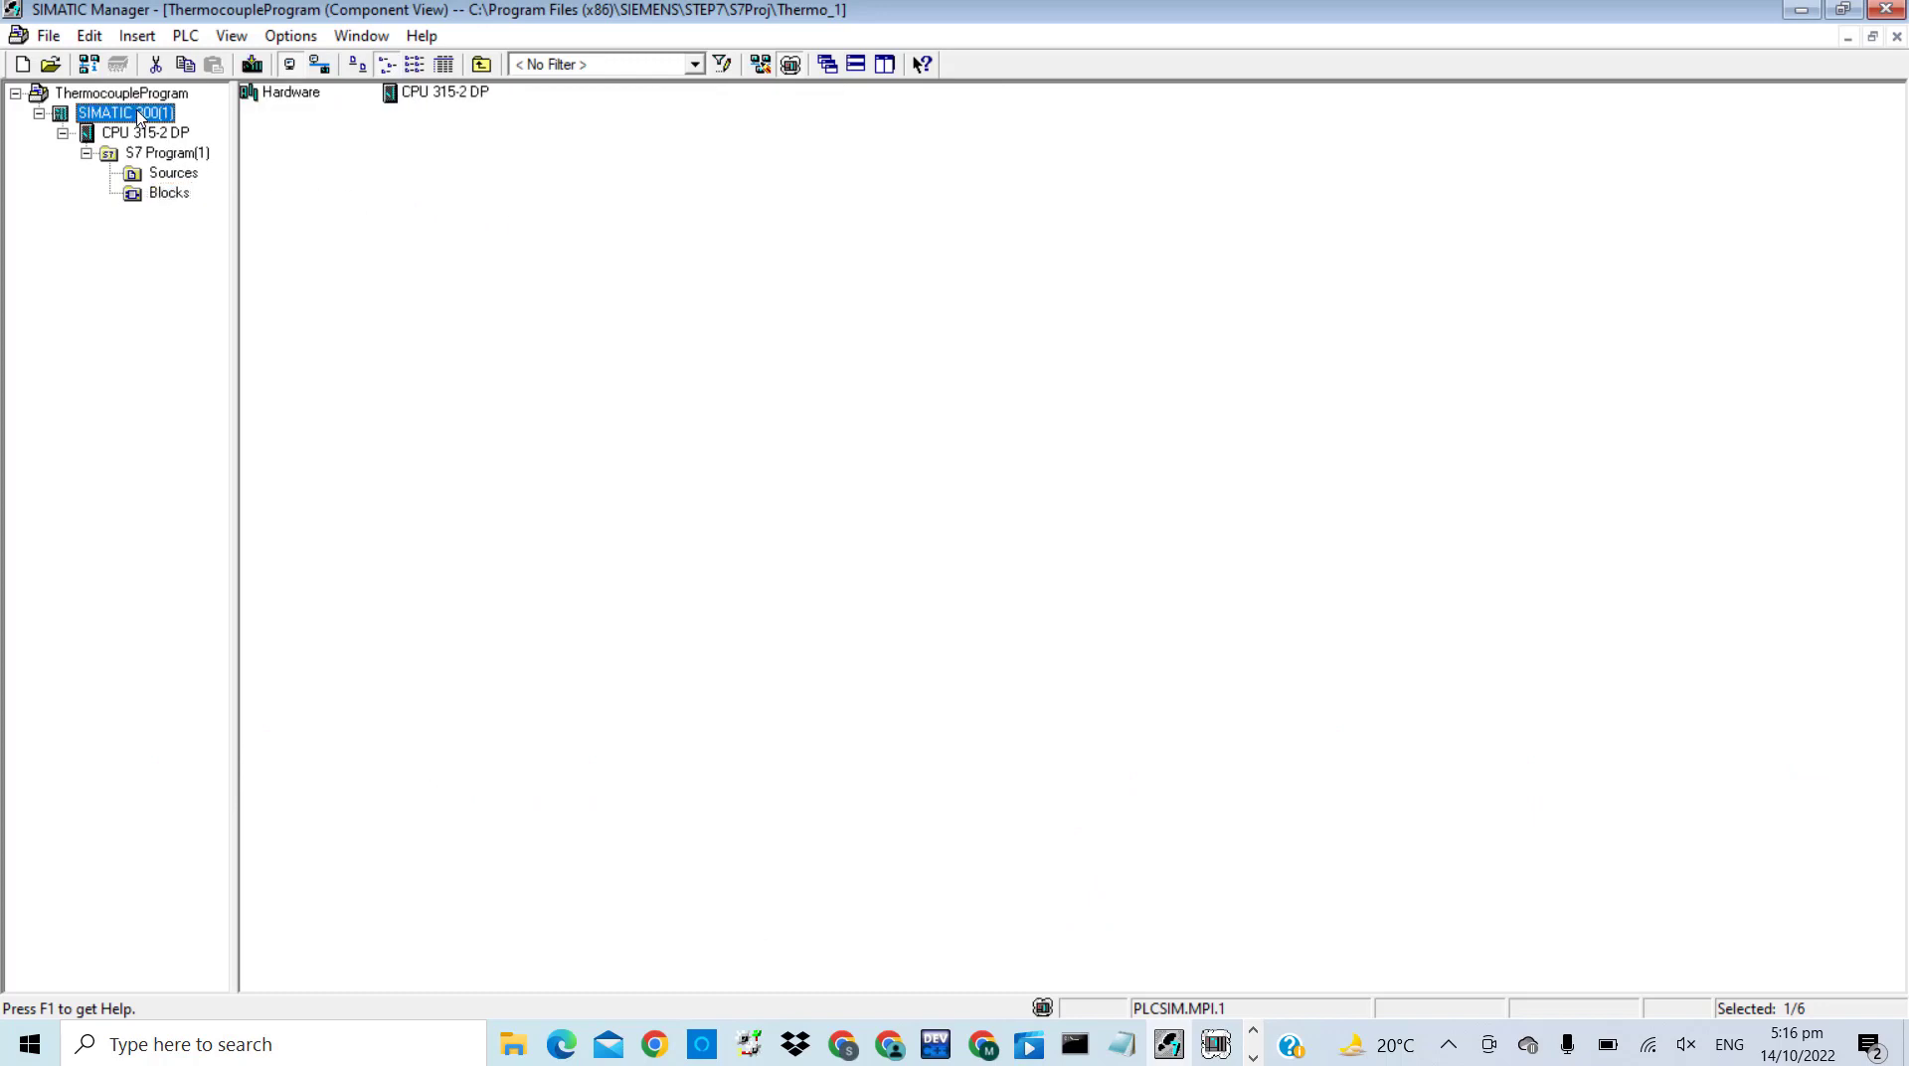
- Open HW Config, view SIMATIC 300(1) on the MPI(1) subnet in NetPro, then return to SIMATIC Manager
{"action": "double_click", "coordinate": [290, 95]}
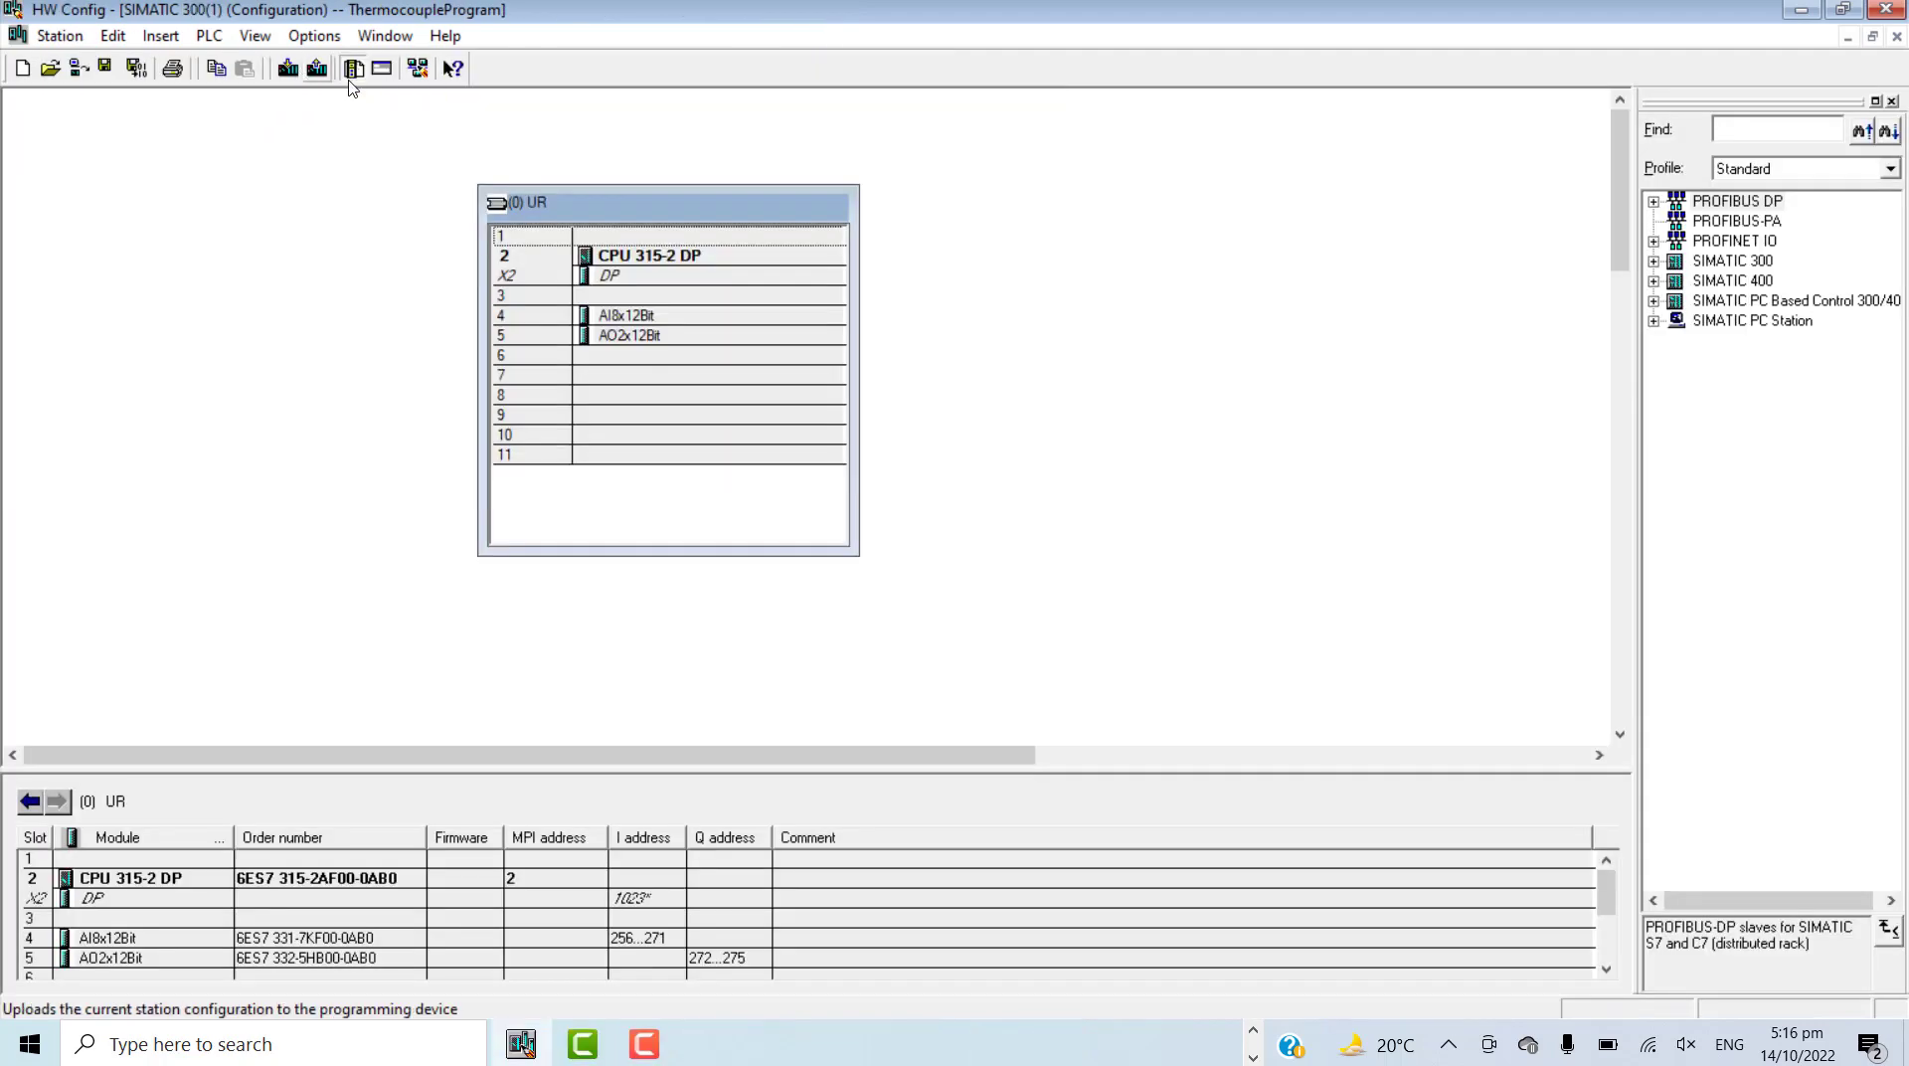
{"action": "left_click", "coordinate": [419, 74]}
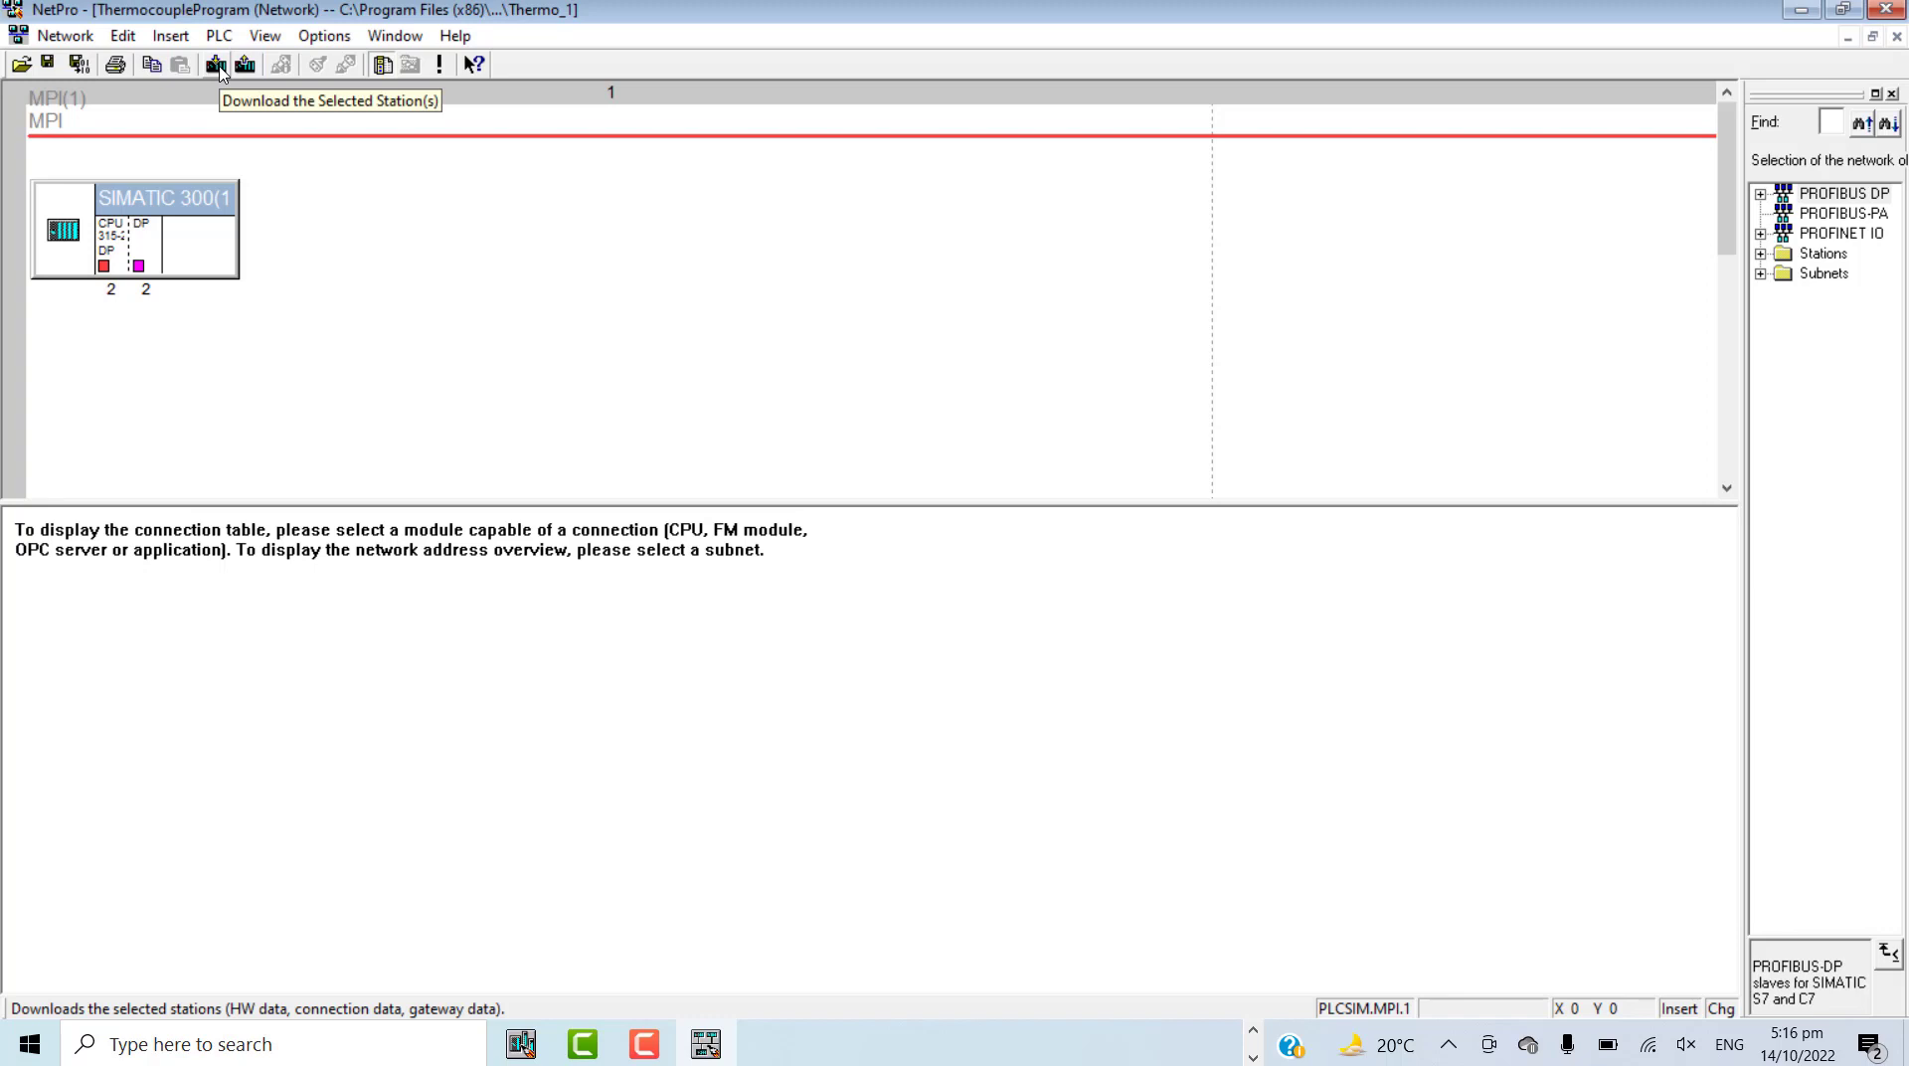
{"action": "left_click", "coordinate": [1259, 1056]}
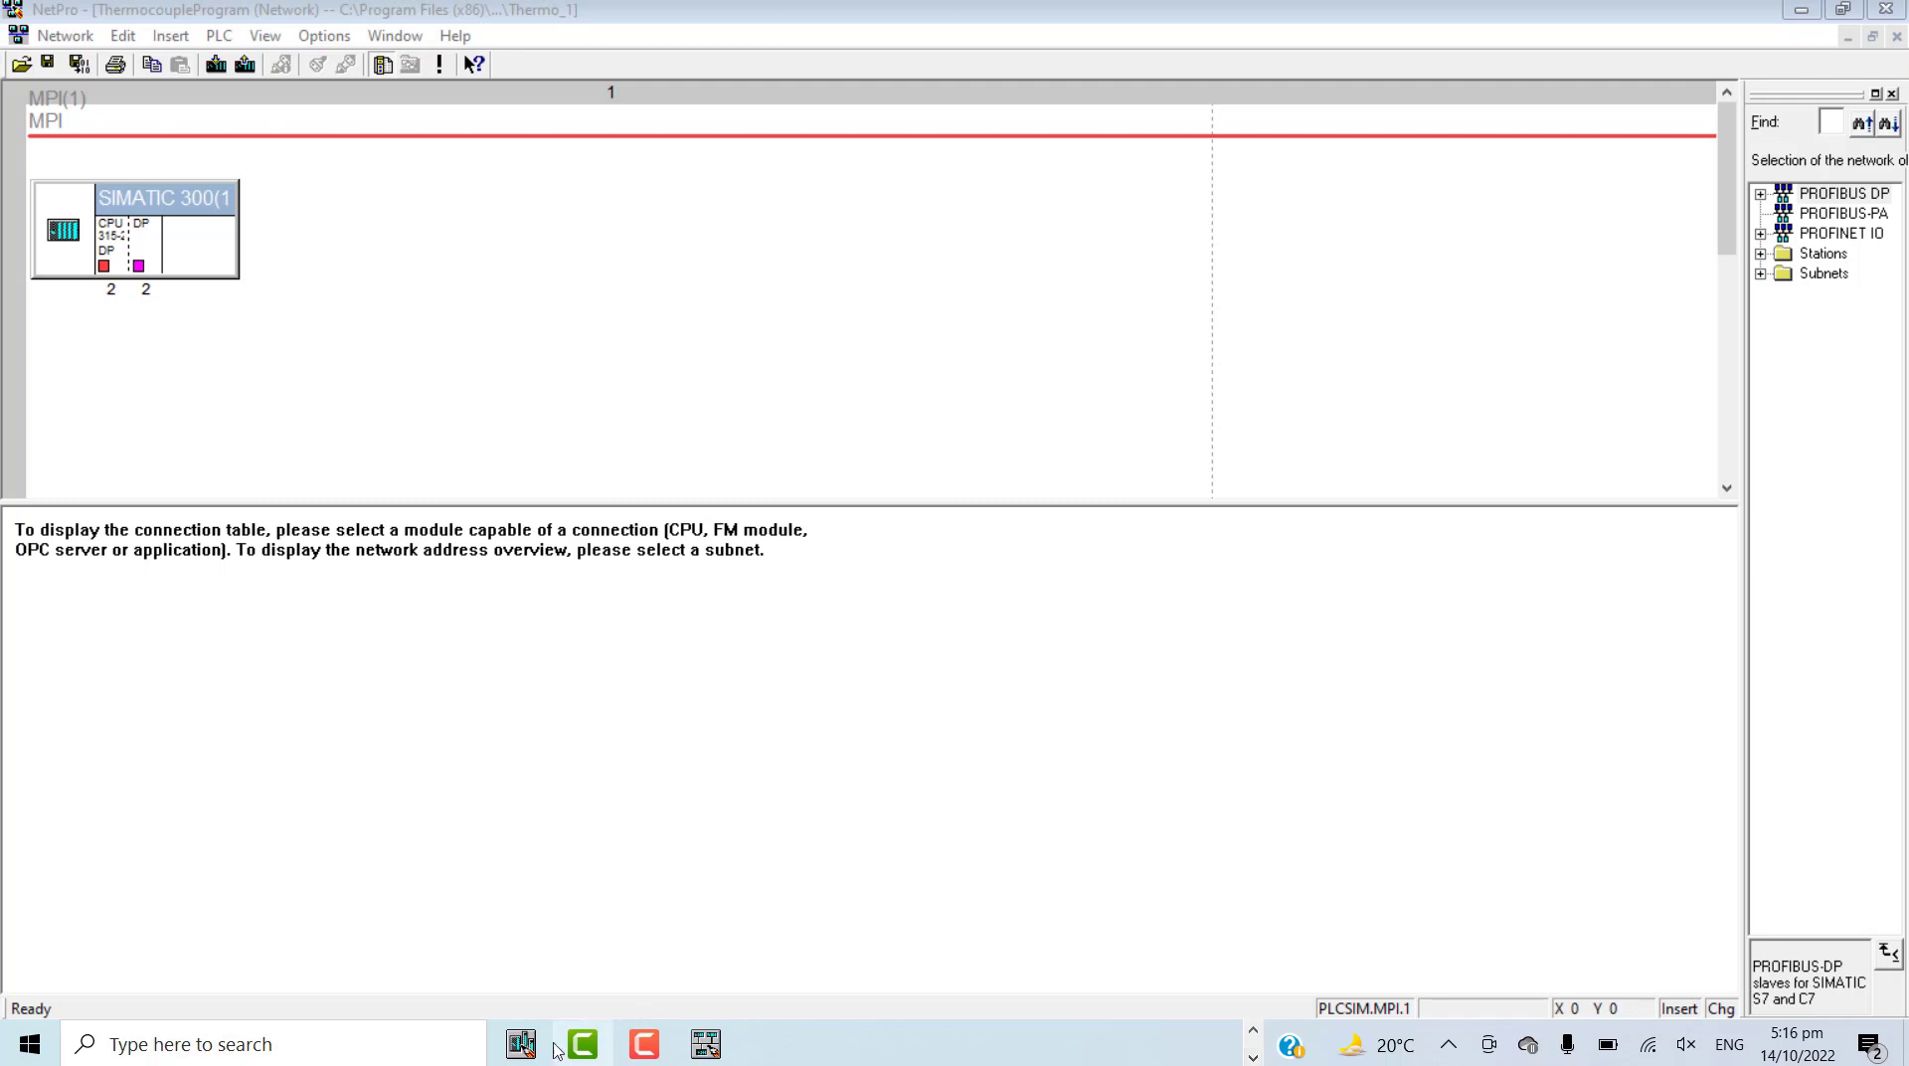
{"action": "left_click", "coordinate": [1254, 1033]}
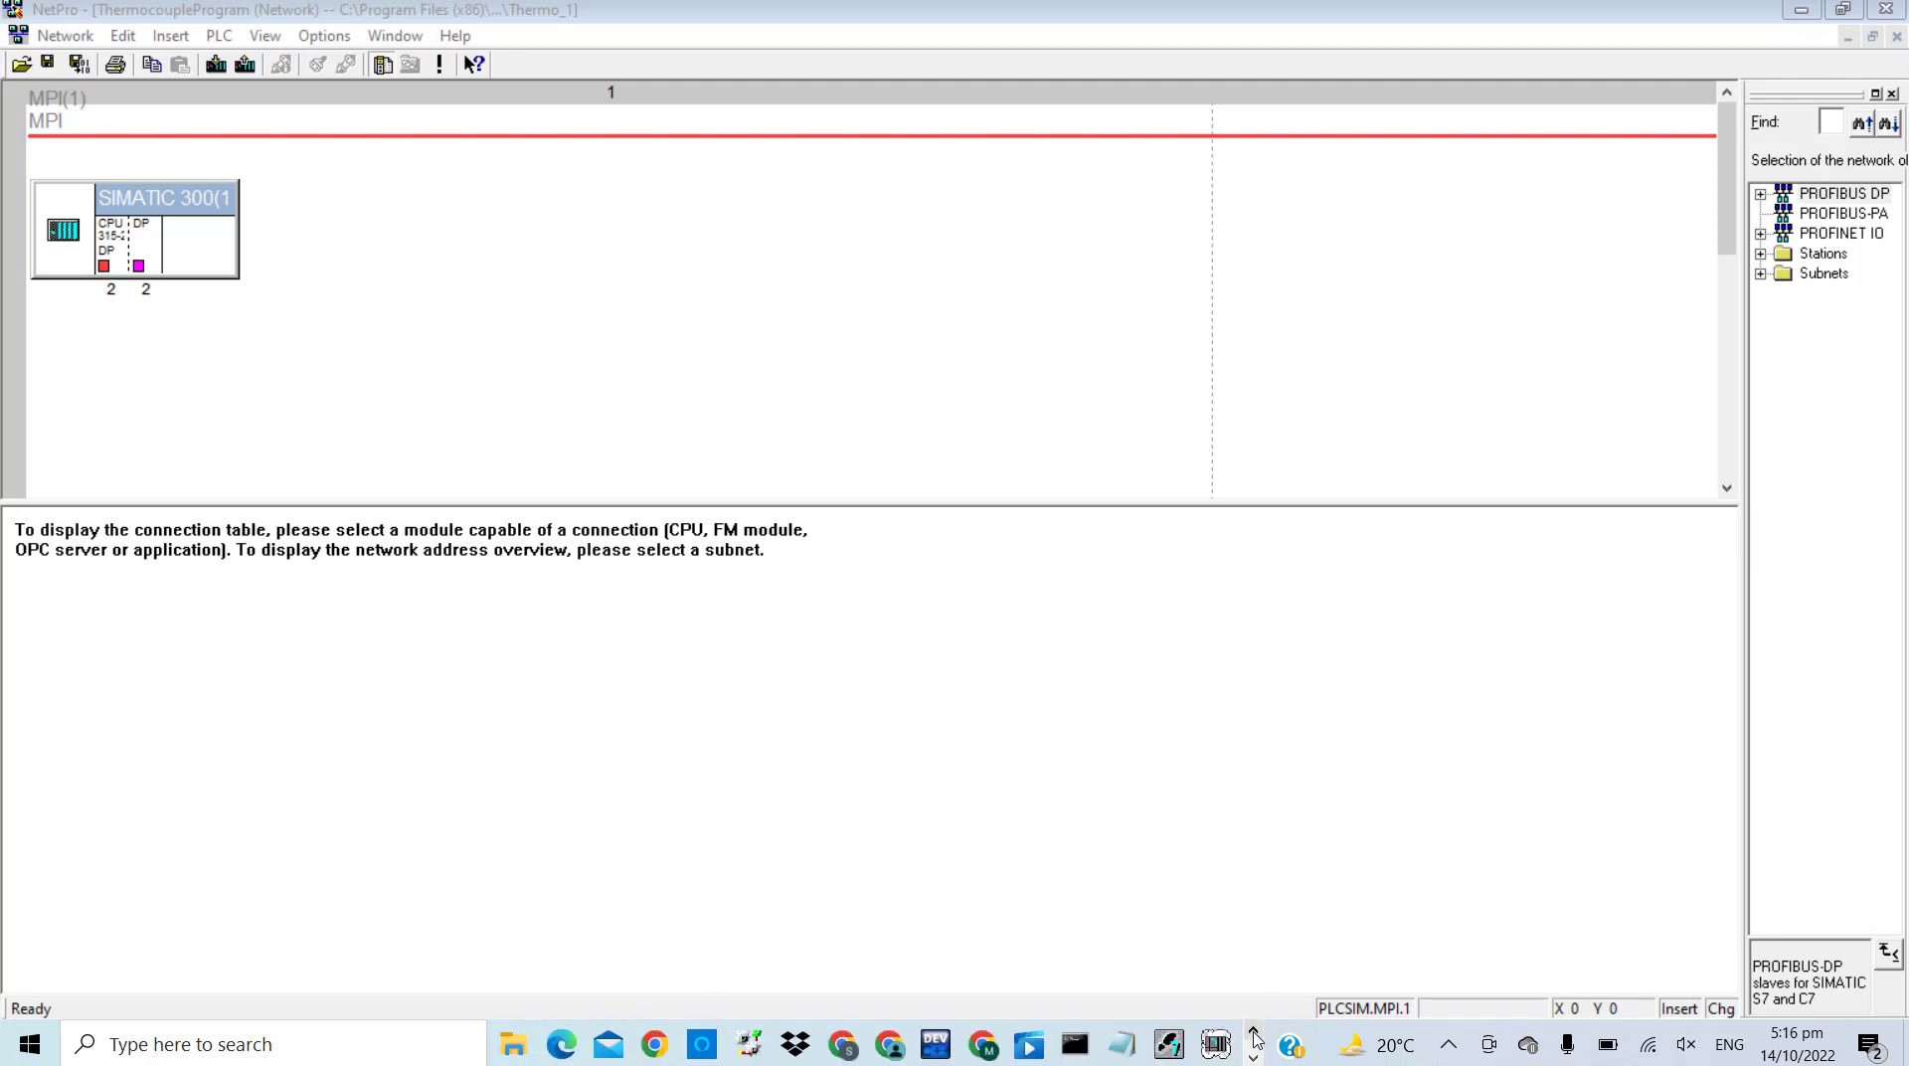
{"action": "left_click", "coordinate": [1184, 1050]}
- Open the Blocks folder under S7 Program(1) to list OB1, FC105, FC106, DB1 and SFC105
{"action": "left_click", "coordinate": [161, 197]}
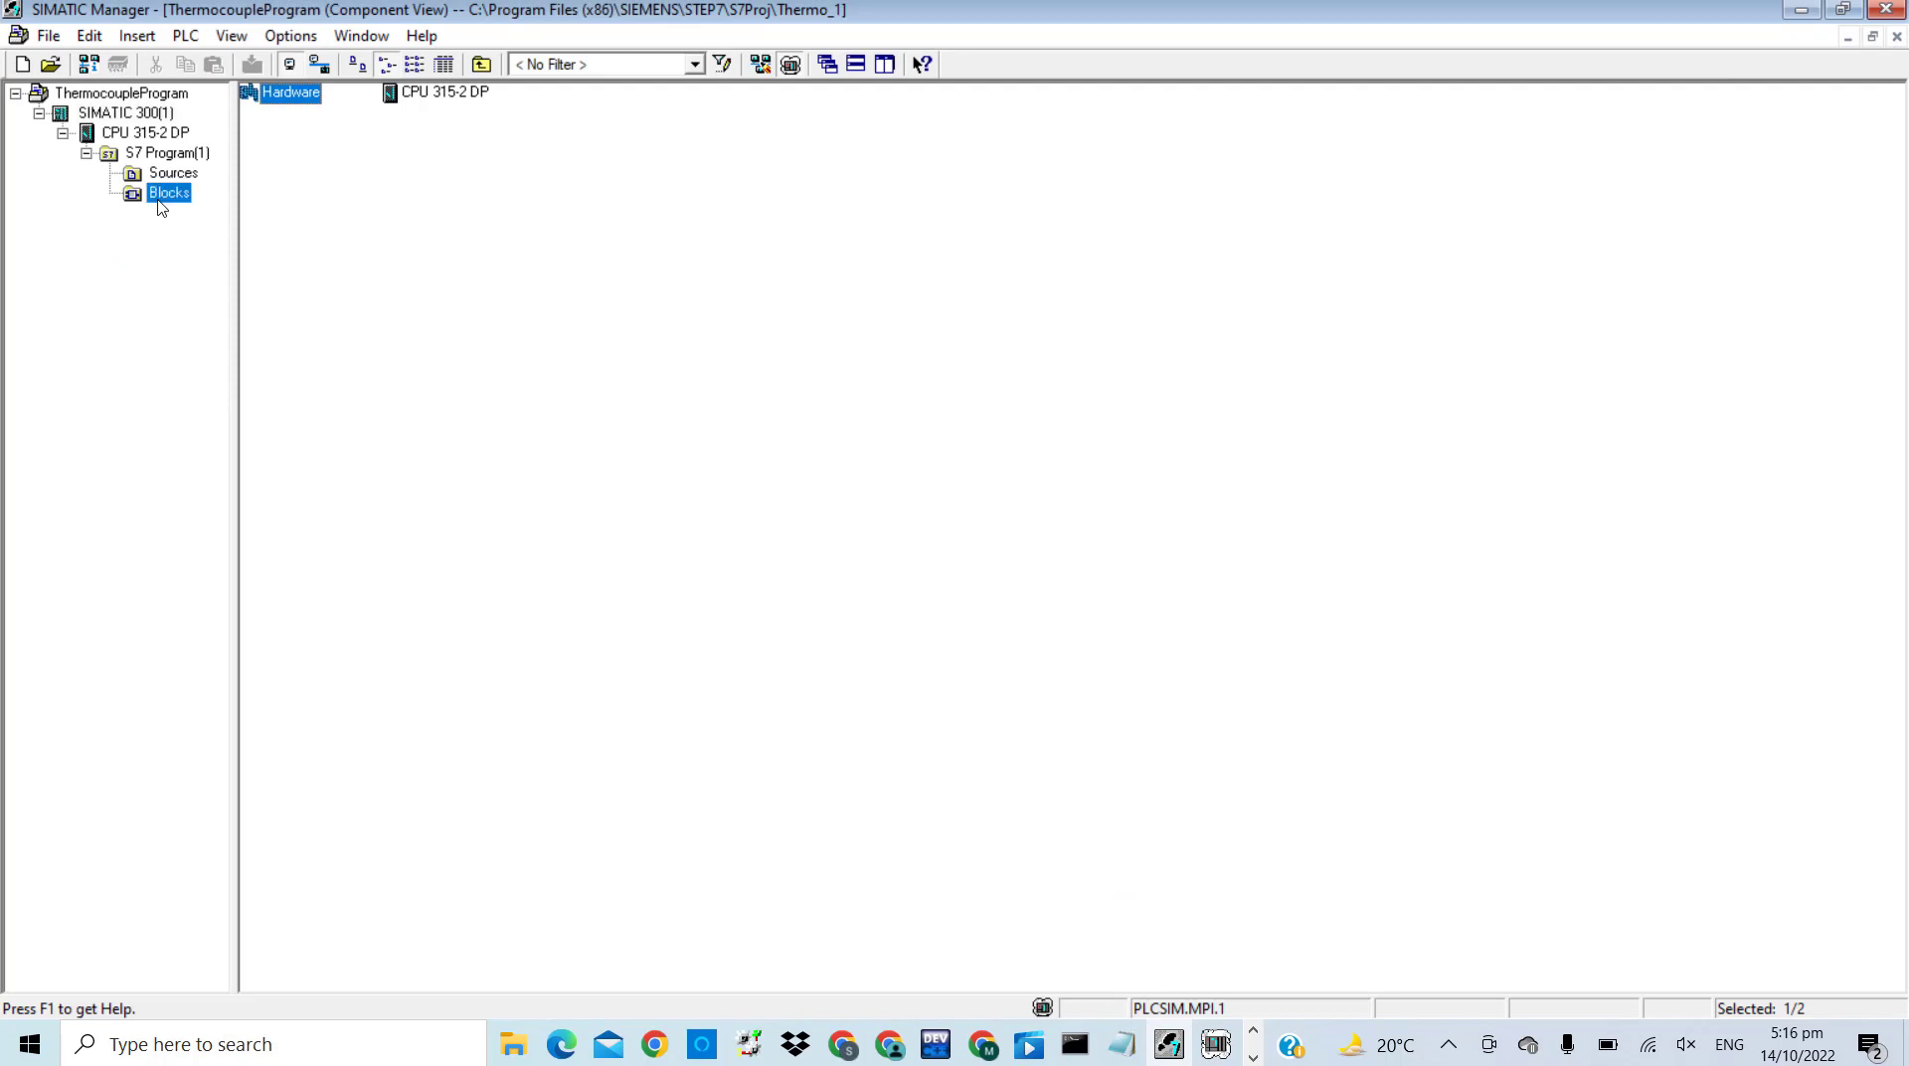